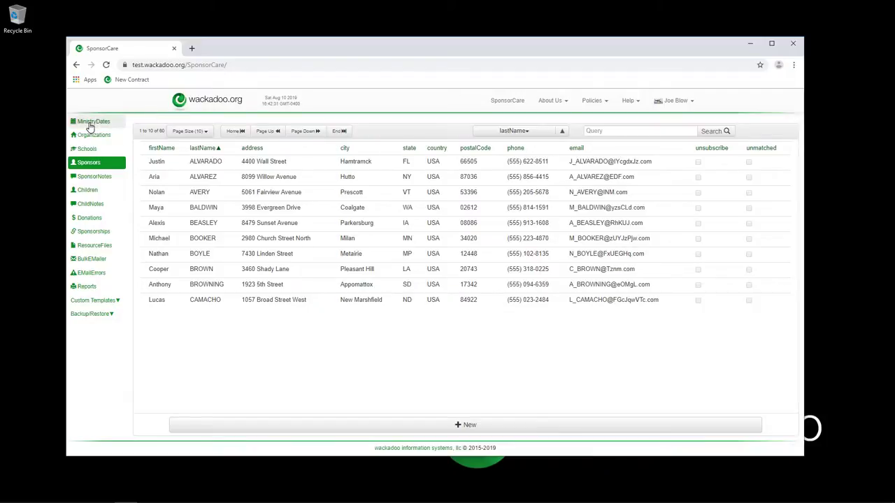
# Open the MinistryDates list showing the 2019-05-01 to 2020-02-01 ministry year.
pyautogui.click(90, 123)
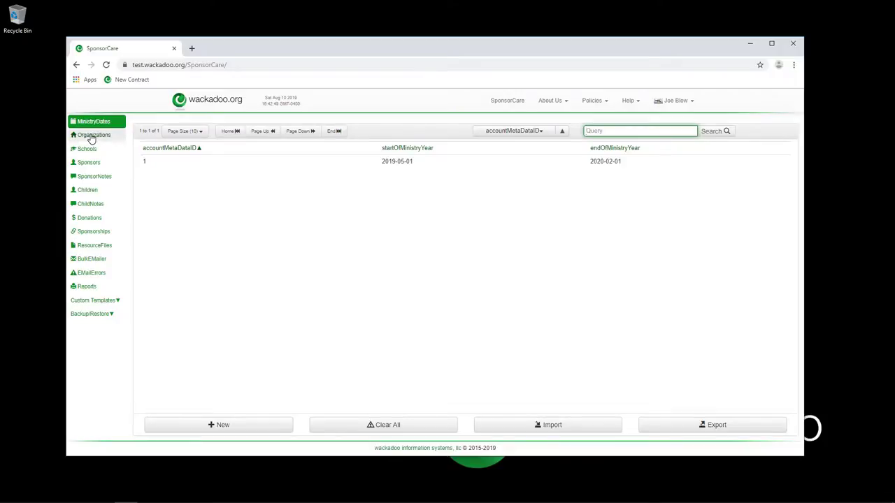
# Show the four organizations: First Presbyterian, Joe's Church, St Barnabas and The Lighthouse.
pyautogui.click(91, 136)
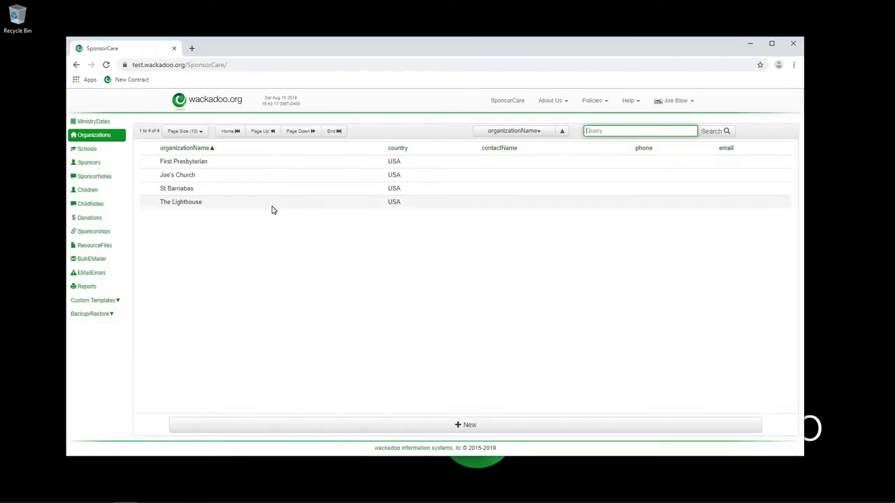
# Look over the four schools, then show the 60 sponsors sorted by last name.
pyautogui.click(86, 149)
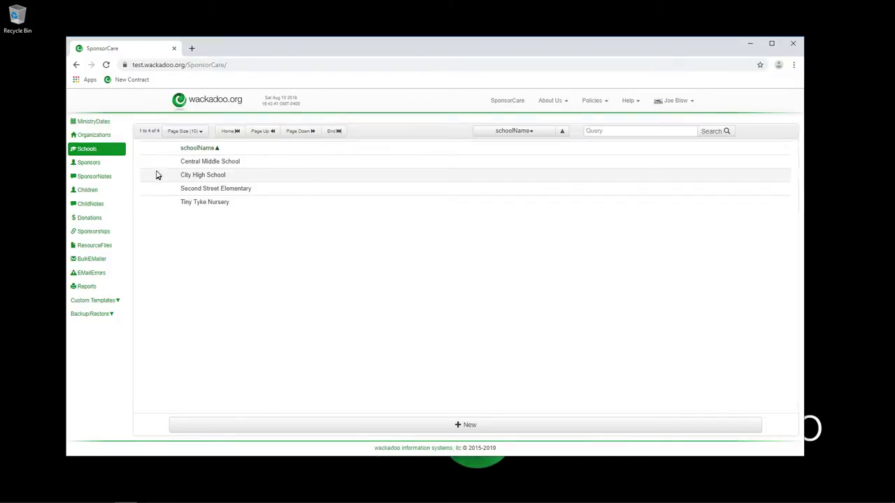
pyautogui.click(89, 163)
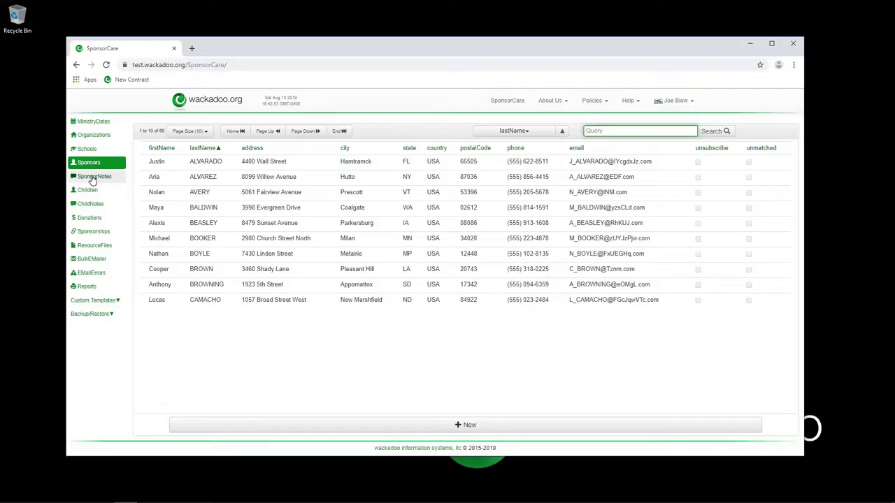
# Add the note 'New note' to the first sponsor, then list all SponsorNotes unfiltered.
pyautogui.click(206, 167)
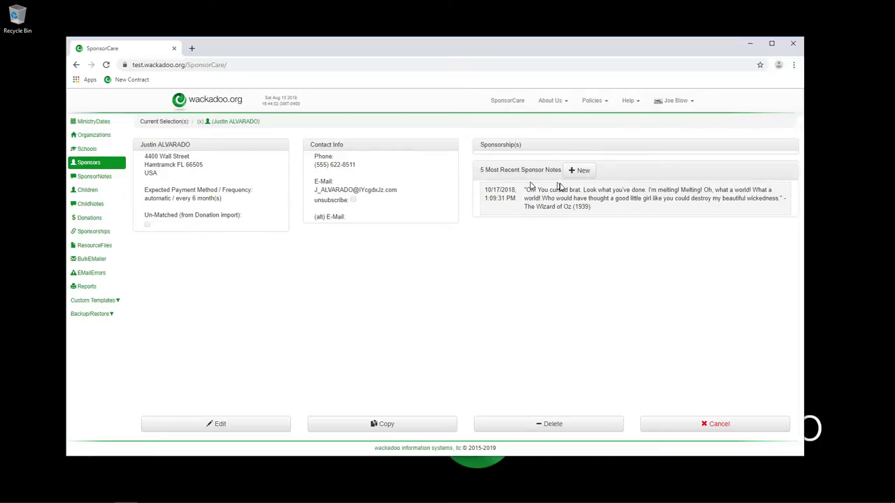
pyautogui.click(582, 171)
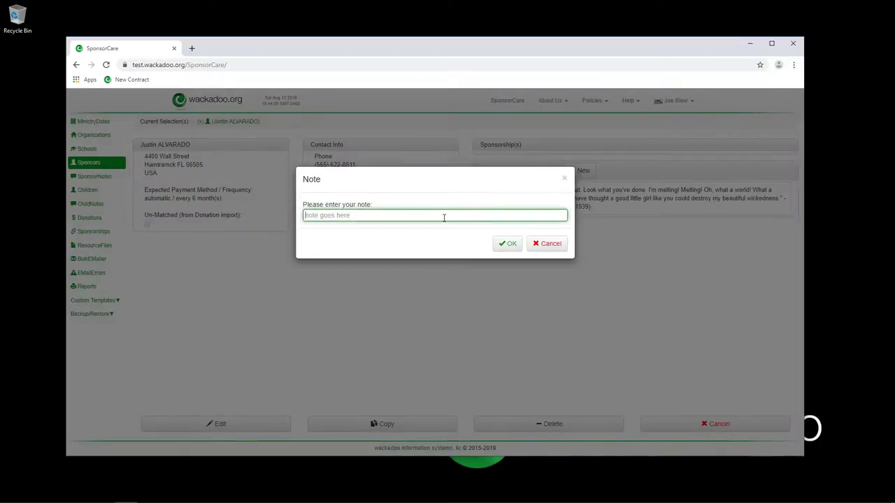
pyautogui.write('New note')
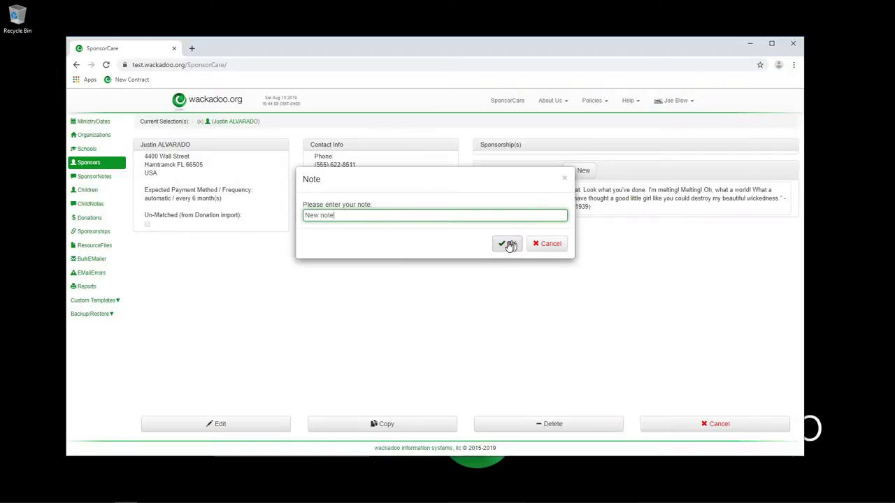
pyautogui.click(509, 244)
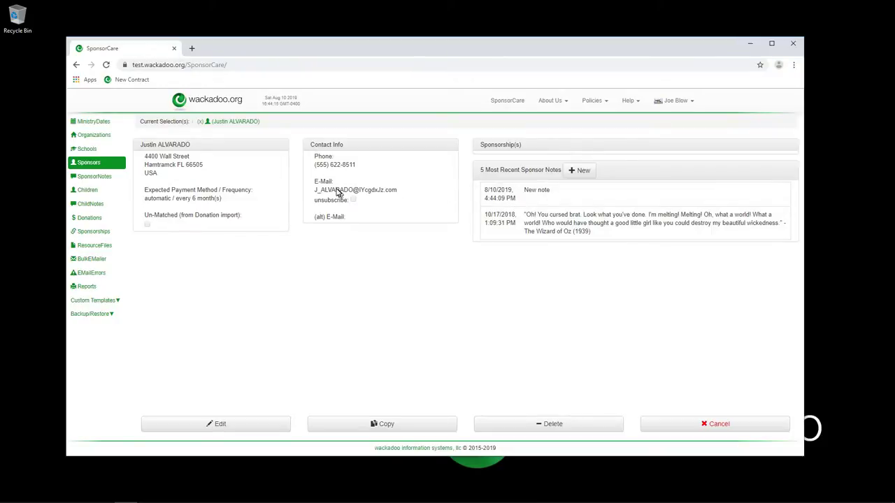
pyautogui.click(91, 180)
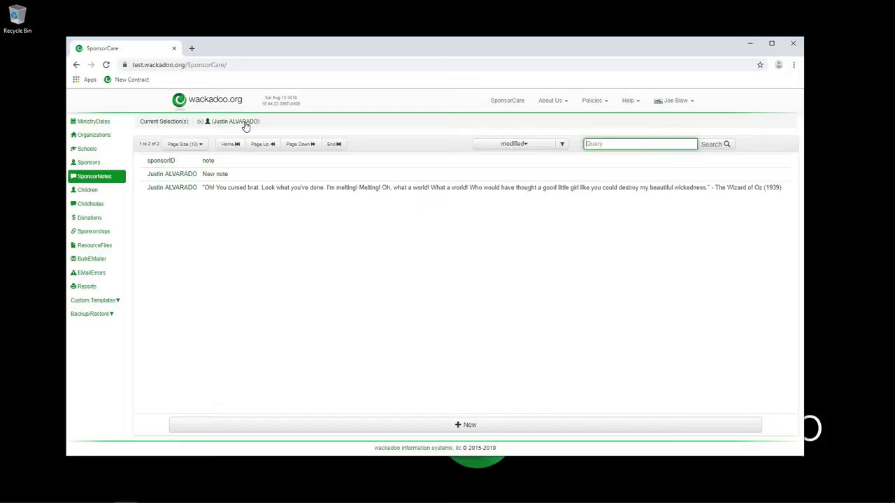
pyautogui.click(245, 123)
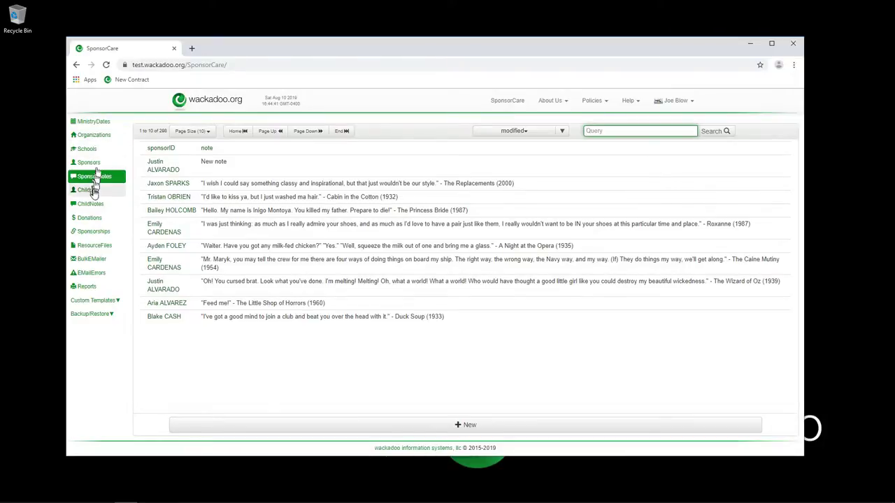
# View child notes, then the 100 children, and open the first child's record.
pyautogui.click(93, 204)
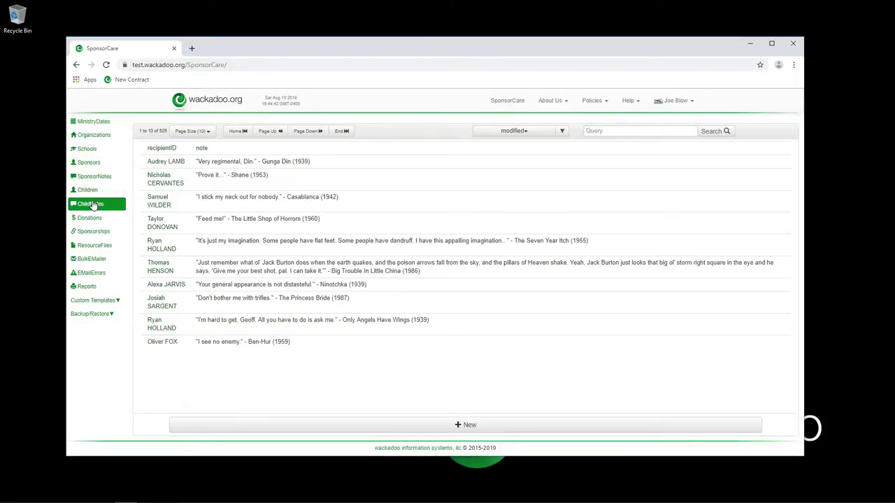
pyautogui.click(85, 194)
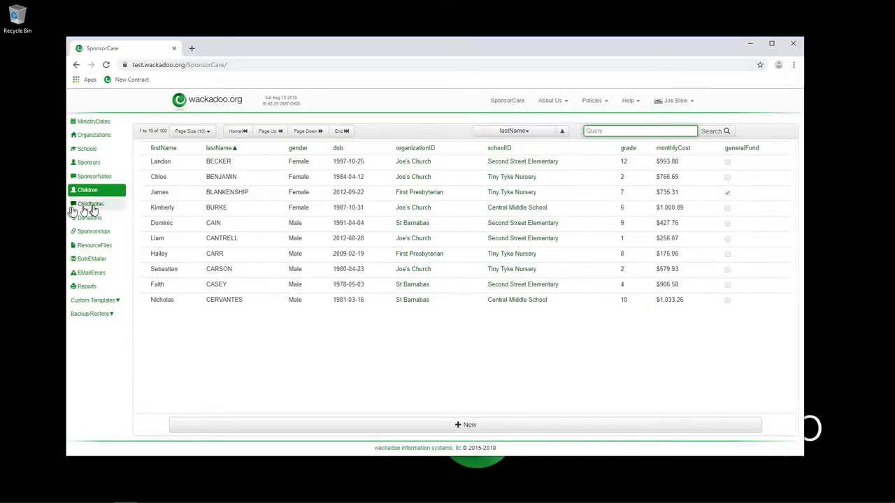
pyautogui.click(206, 163)
# Add the child note 'Another new note' to the first child's record.
pyautogui.click(572, 170)
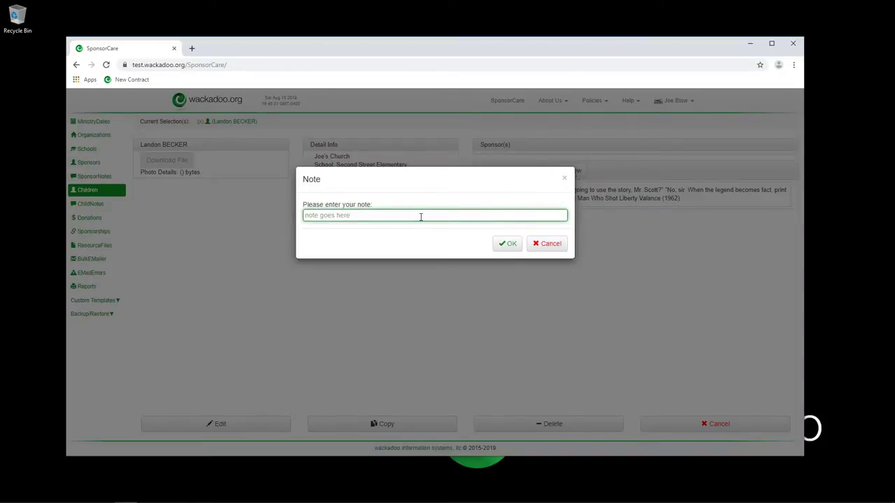
pyautogui.write('Another new note')
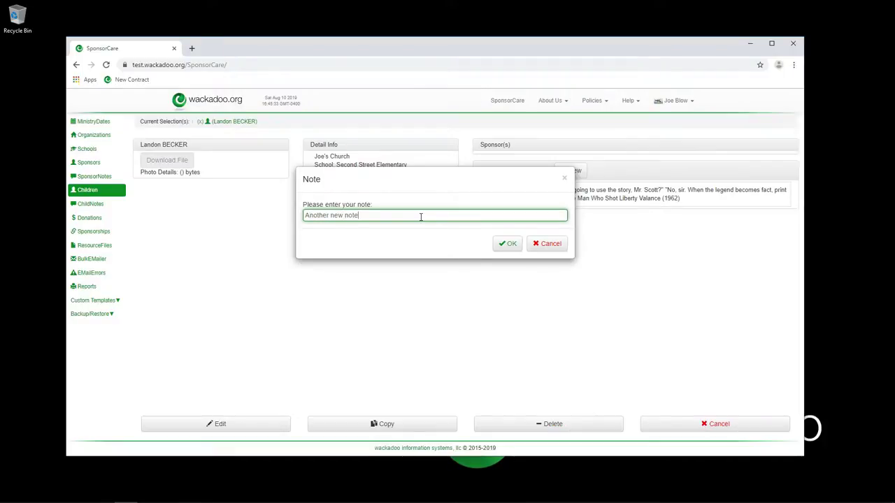
pyautogui.click(511, 243)
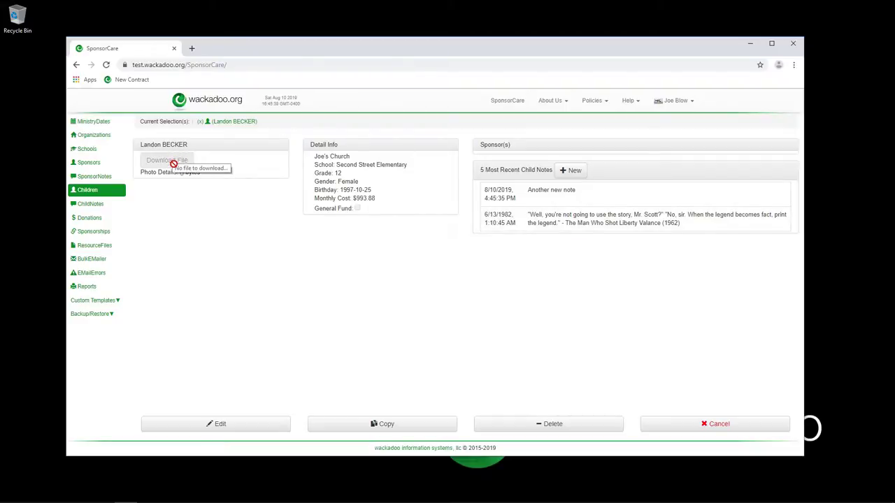
# Edit the child's record, reviewing church and school options but keeping Joe's Church and Second Street Elementary.
pyautogui.click(250, 428)
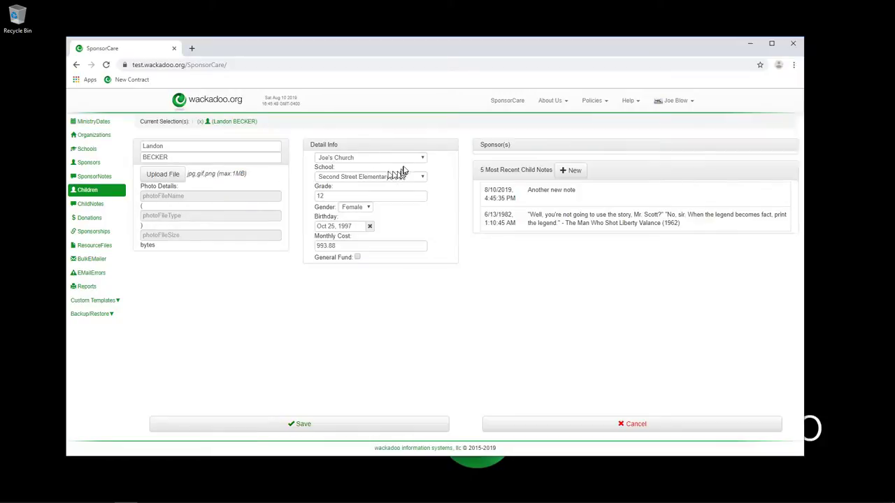
pyautogui.click(424, 159)
pyautogui.click(442, 161)
pyautogui.click(423, 178)
pyautogui.click(441, 179)
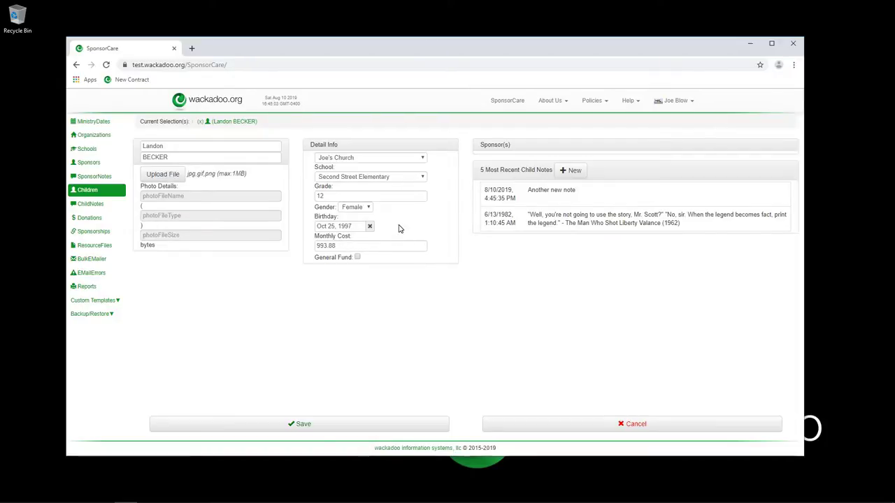
# Abandon the edit and view the 82 donations sorted newest first by donation date.
pyautogui.click(218, 123)
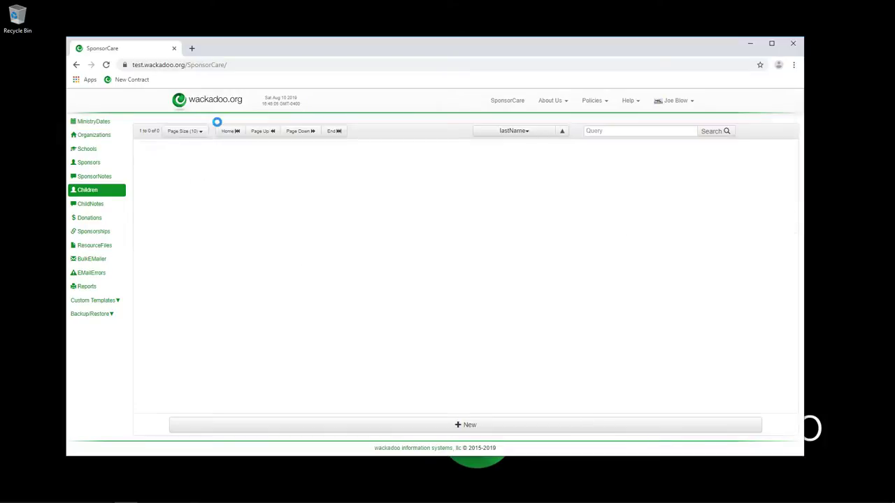
pyautogui.click(84, 205)
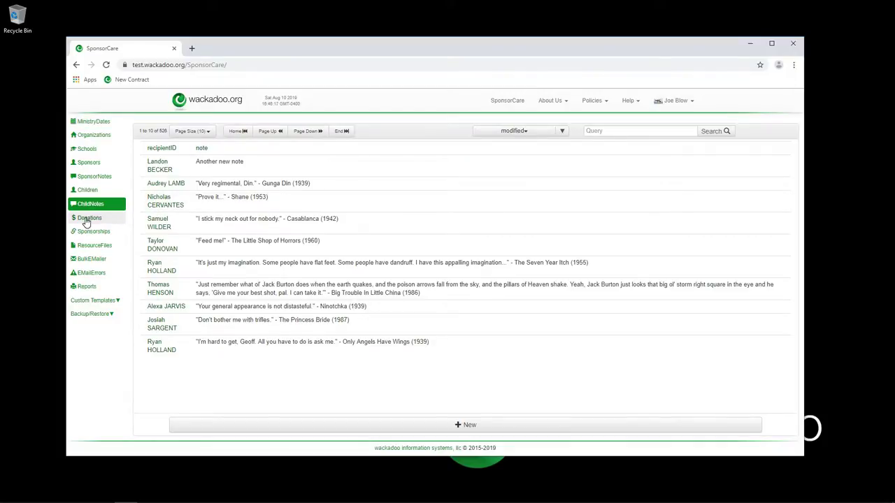
pyautogui.click(87, 219)
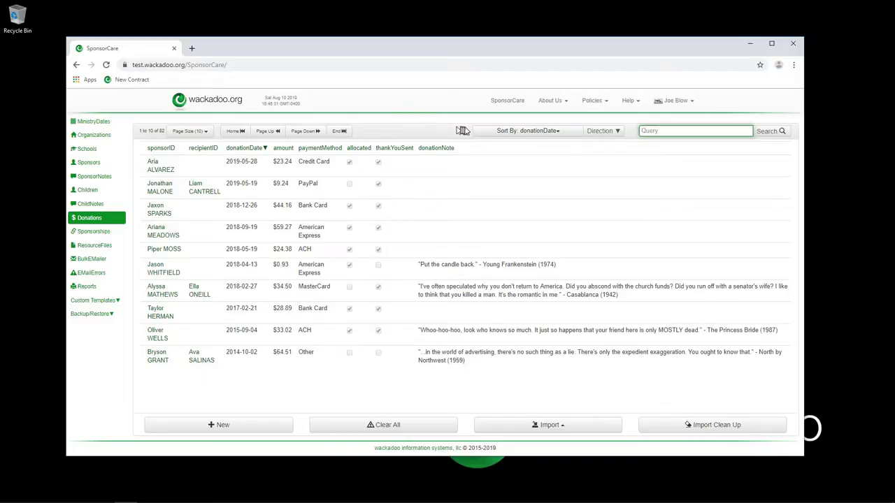
pyautogui.click(398, 133)
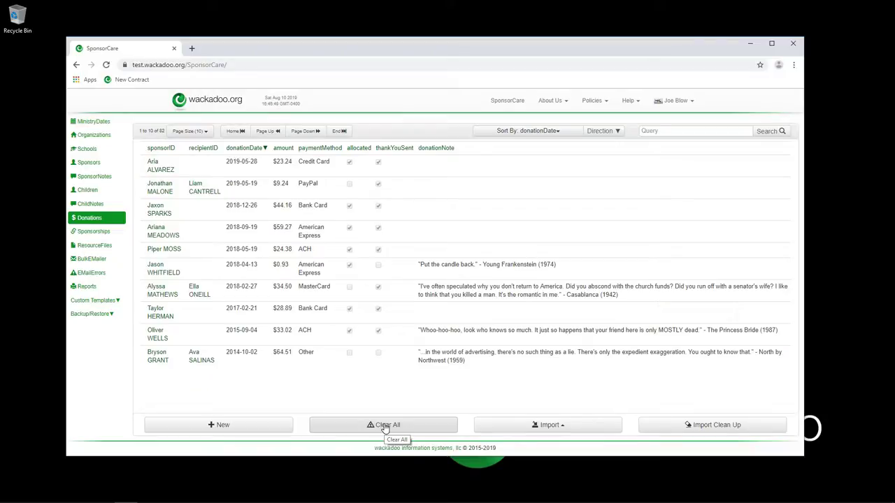
# Delete all donations after confirming, then show the 30 sponsorships paid through 2019-05-01.
pyautogui.click(383, 426)
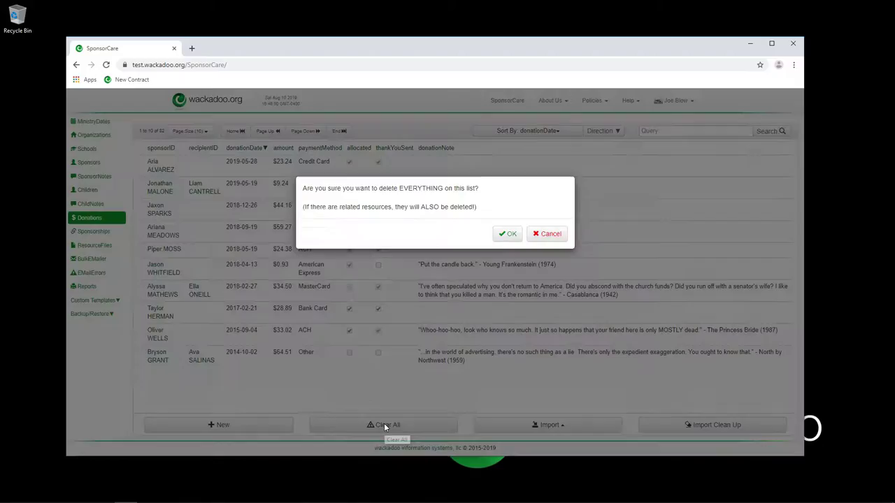
pyautogui.click(509, 235)
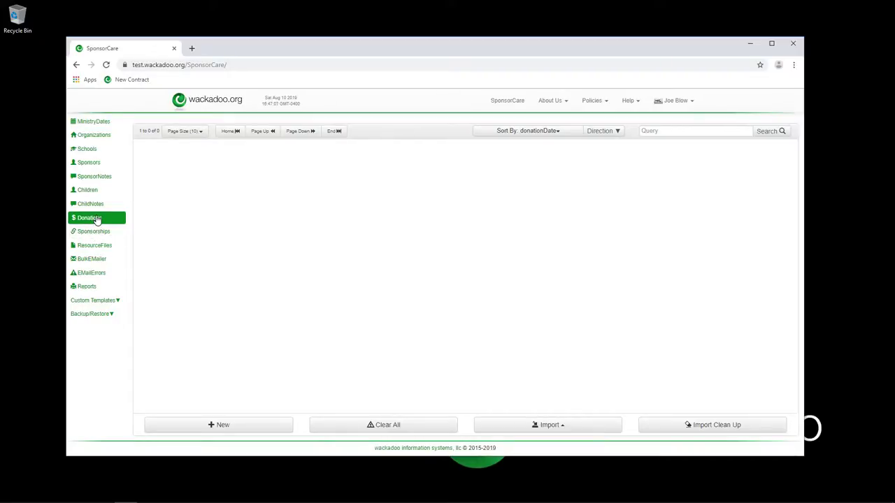
pyautogui.click(90, 236)
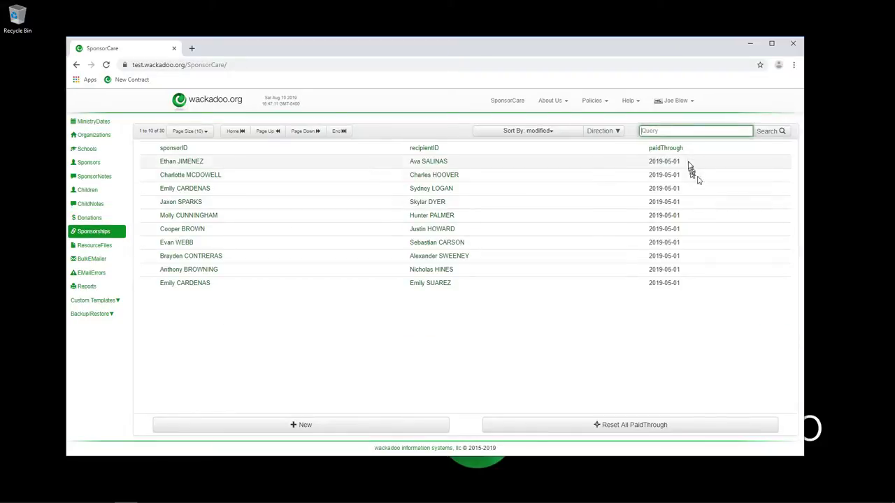
# Sort sponsorships by paidThrough ascending, reset all paidThrough dates to 2019-05-01, and return to Children.
pyautogui.click(670, 149)
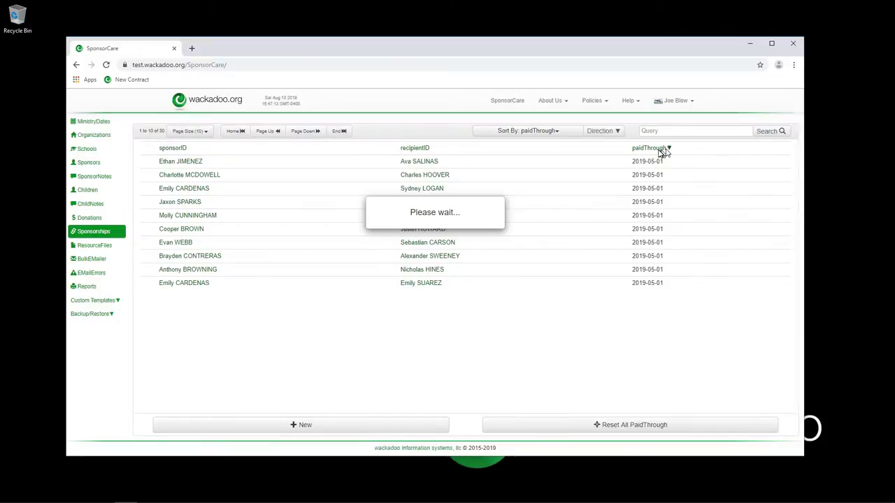
pyautogui.click(653, 149)
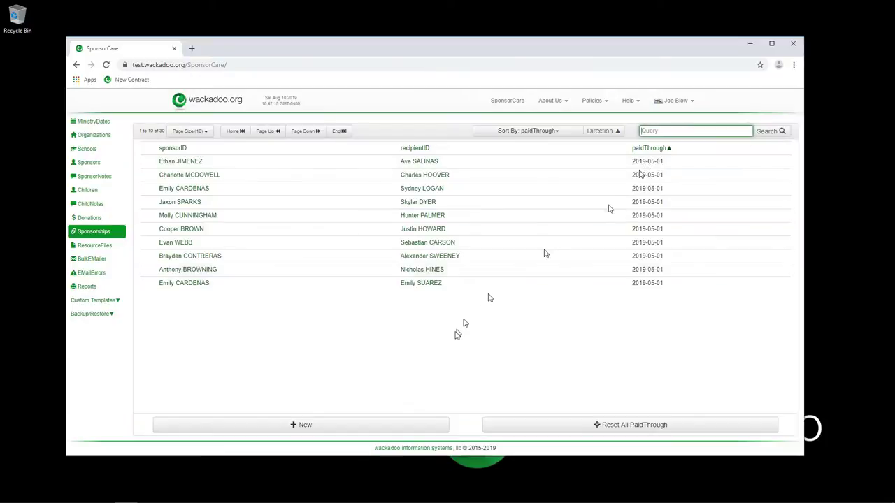
pyautogui.click(627, 427)
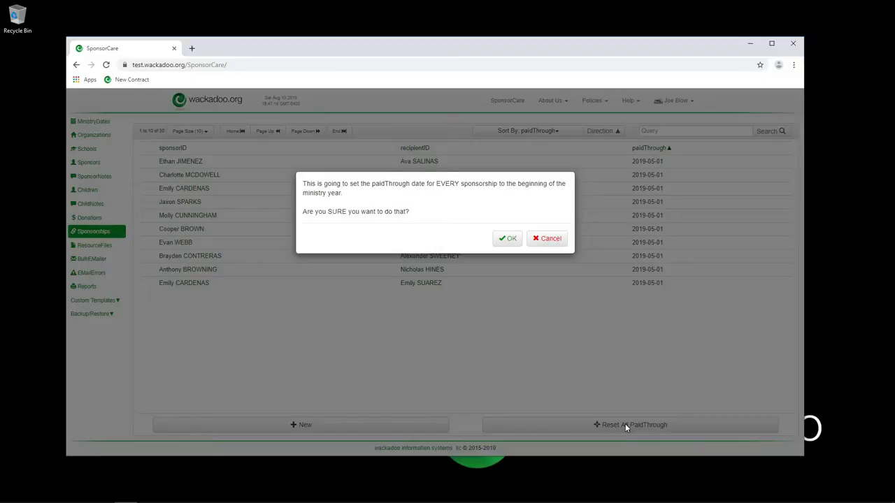
pyautogui.click(512, 240)
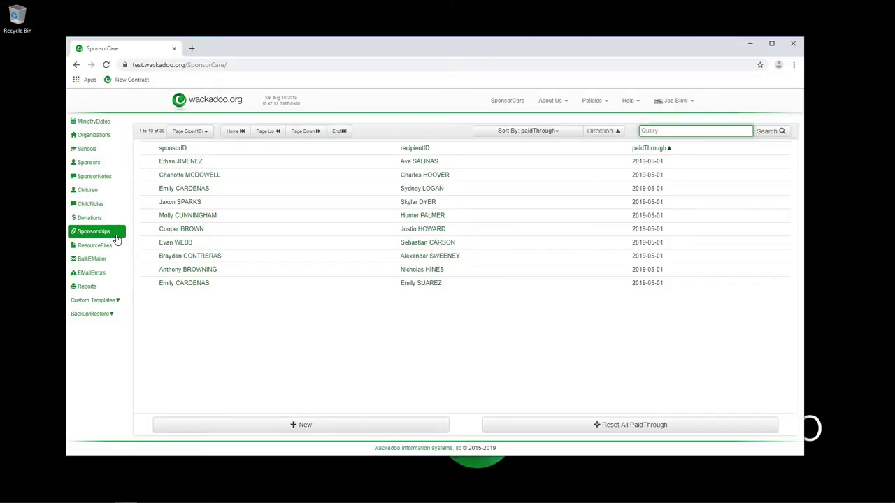
pyautogui.click(87, 191)
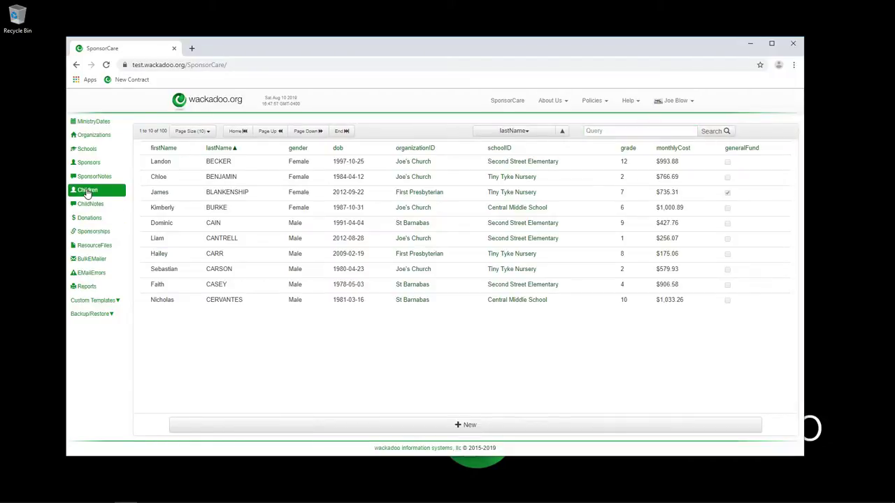
# Create and save a new resource file record with a child as its recipient.
pyautogui.click(234, 164)
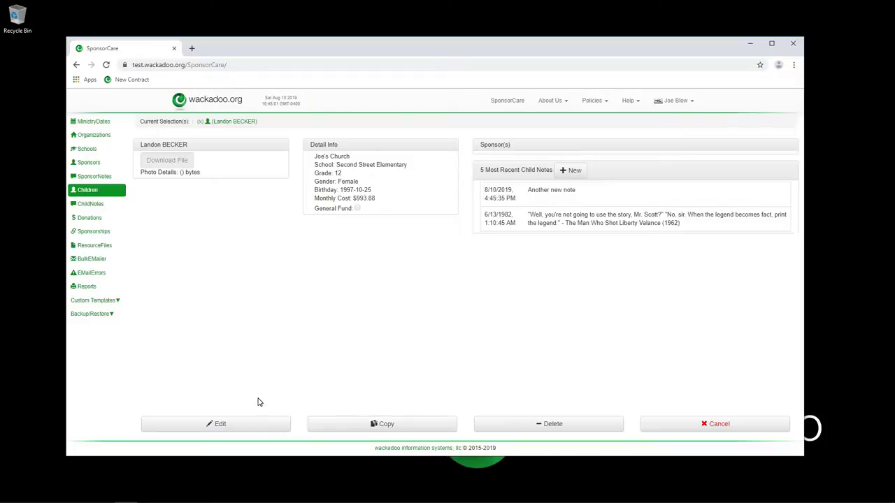
pyautogui.click(93, 247)
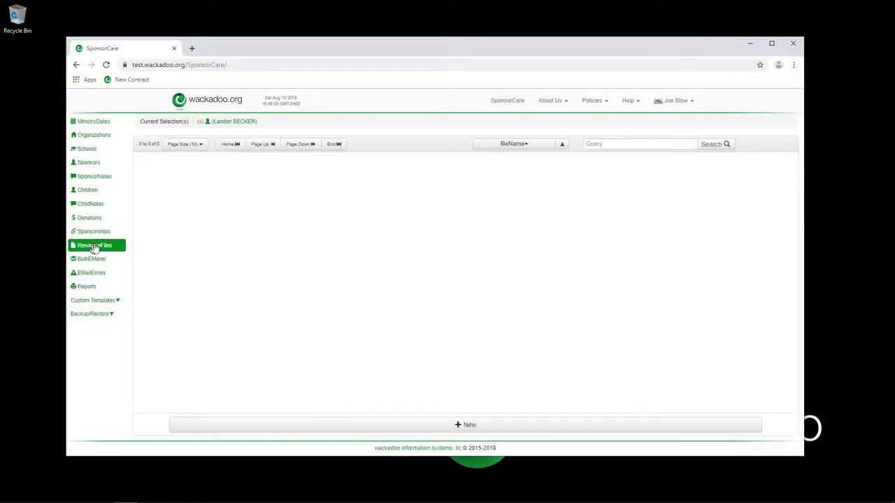
pyautogui.click(401, 426)
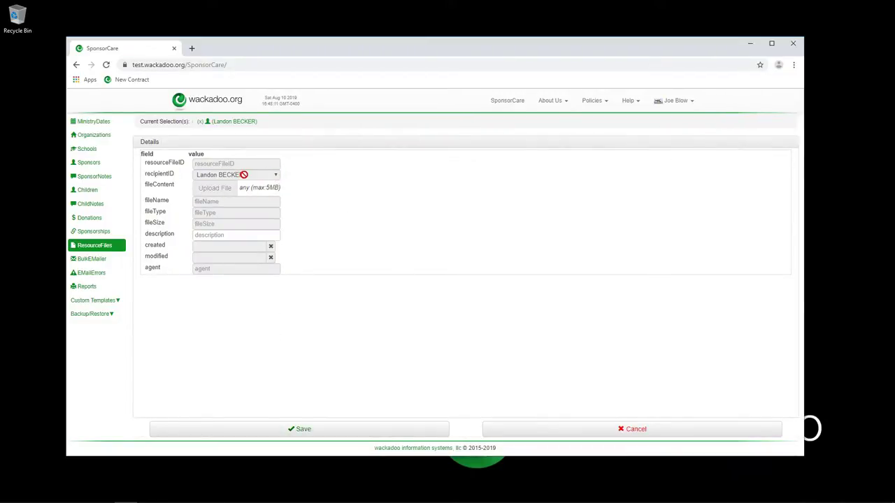
pyautogui.click(219, 123)
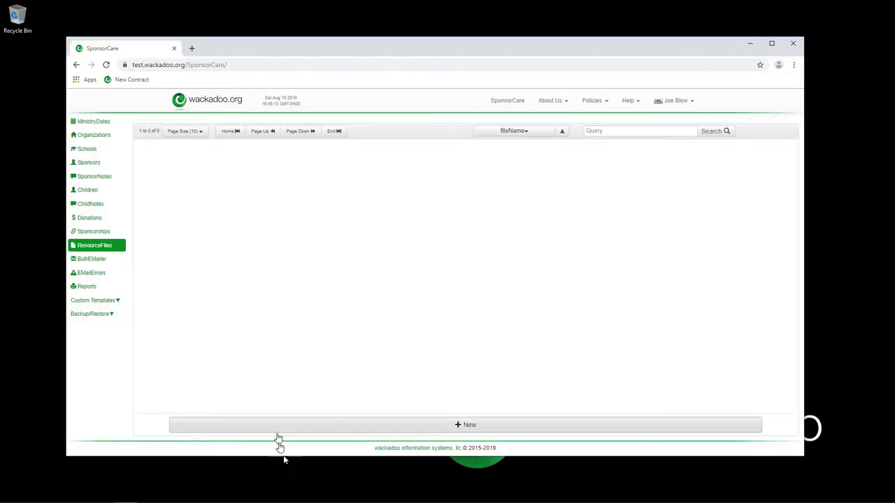
pyautogui.click(375, 421)
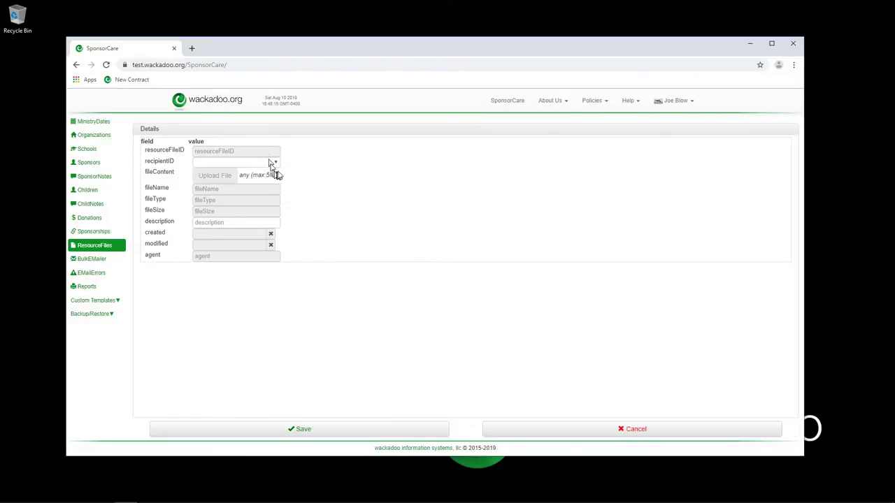
pyautogui.click(277, 164)
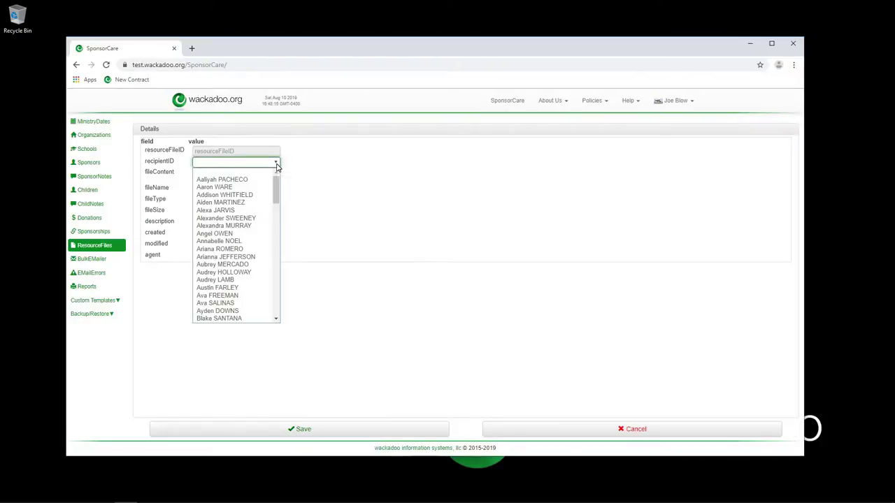
pyautogui.click(245, 292)
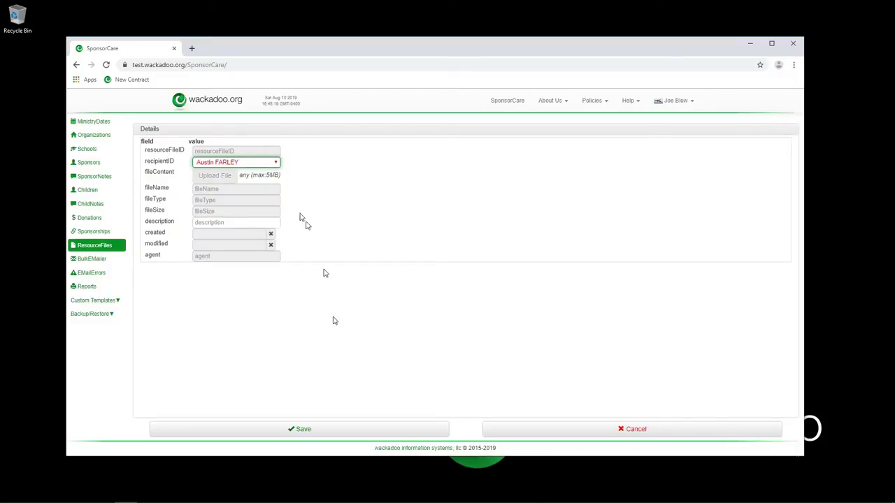
pyautogui.click(362, 429)
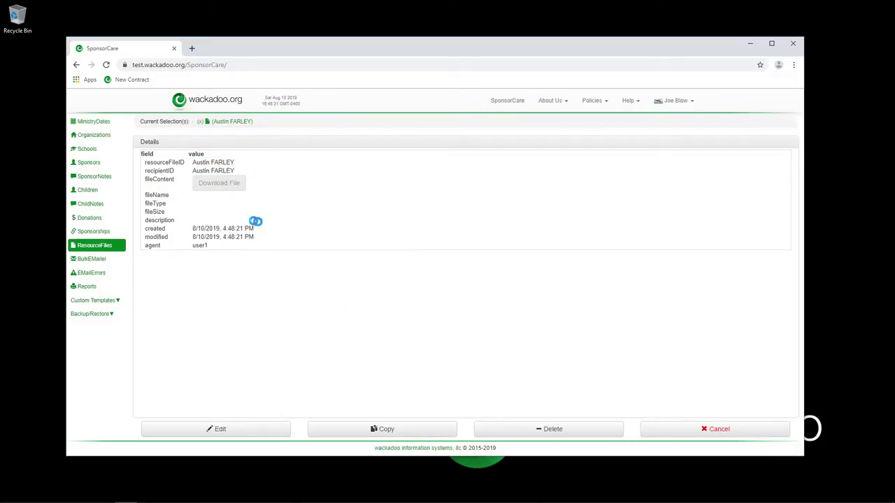
# Edit the saved record and bring up the file upload dialog.
pyautogui.click(233, 431)
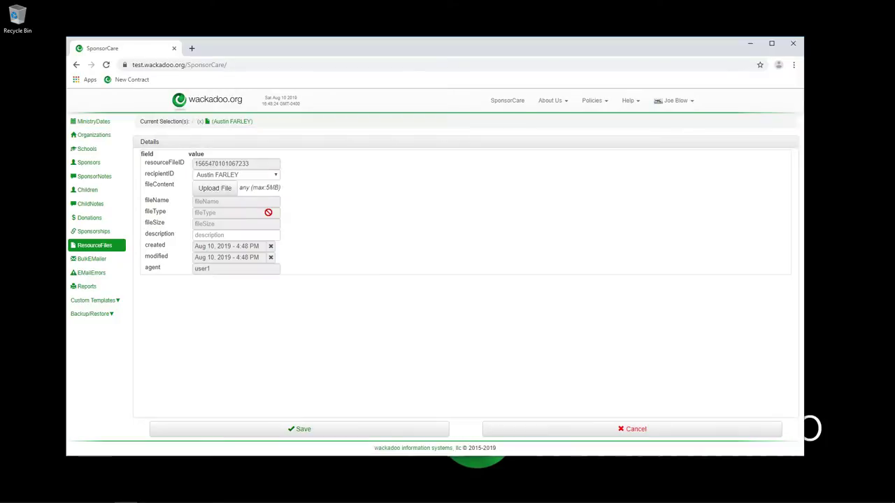
pyautogui.click(227, 195)
pyautogui.moveTo(375, 51); pyautogui.dragTo(614, 113)
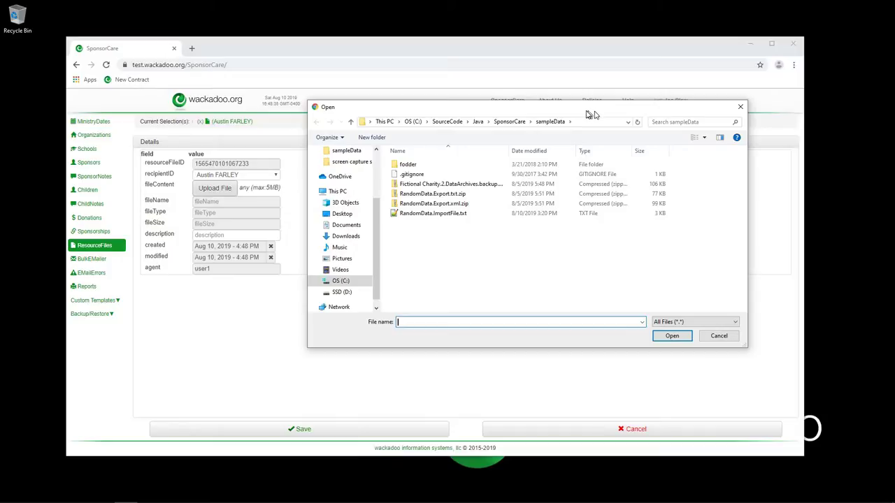
# Cancel the upload with no file chosen, then reopen the record from the ResourceFiles list.
pyautogui.moveTo(586, 113); pyautogui.dragTo(569, 108)
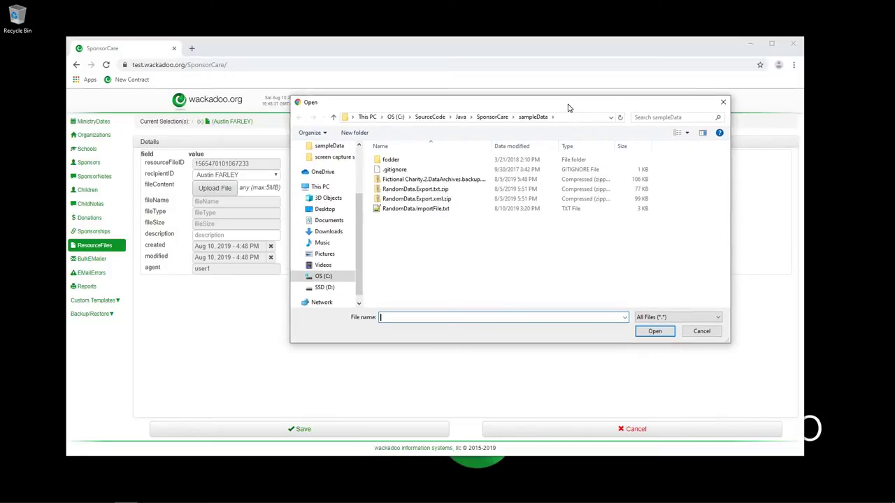
pyautogui.click(693, 333)
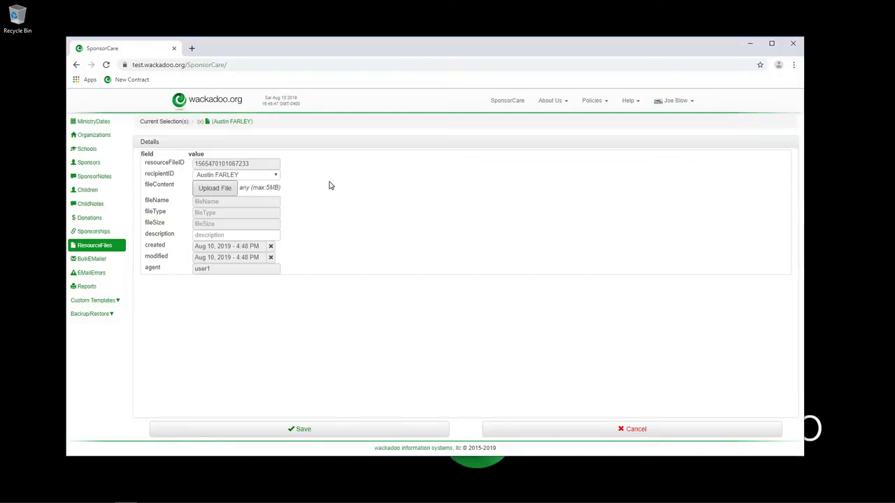
pyautogui.click(200, 122)
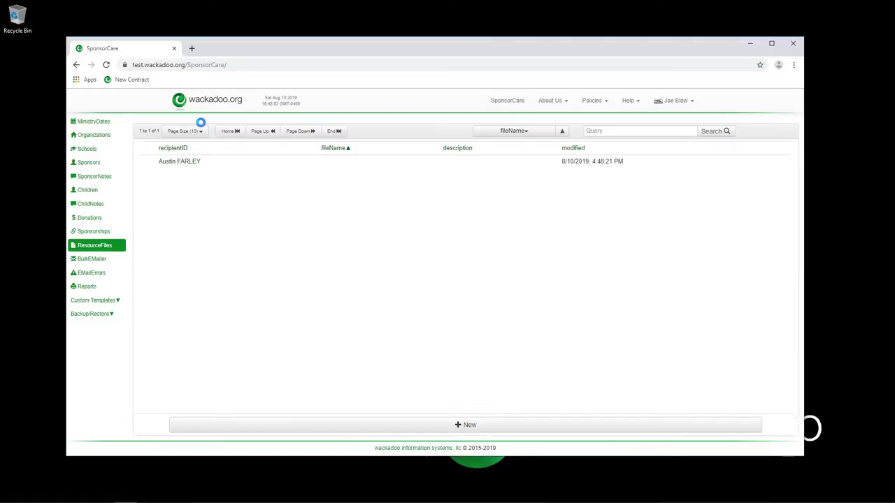
pyautogui.click(219, 163)
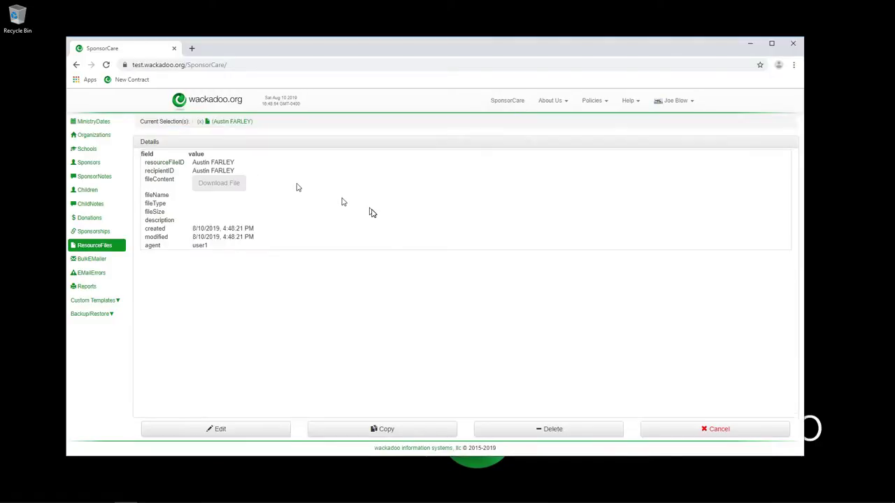
# Delete the lone resource file record, leaving ResourceFiles at 0 of 0.
pyautogui.click(534, 433)
pyautogui.click(510, 224)
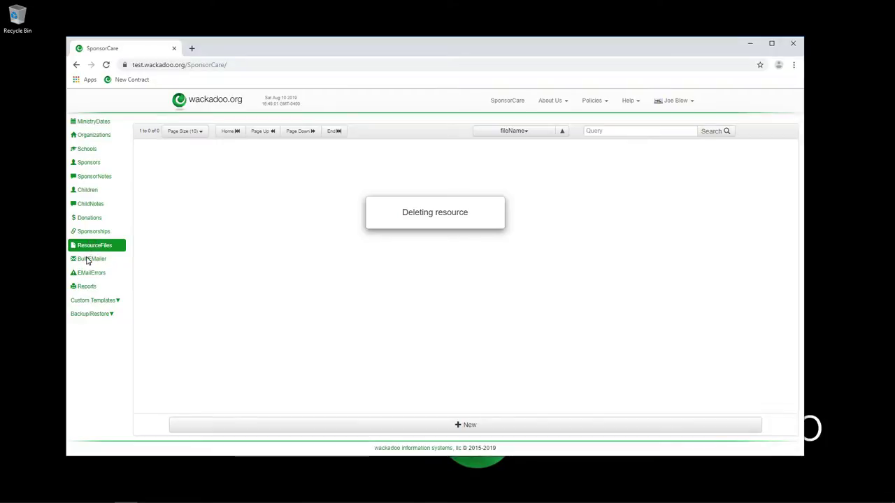
pyautogui.click(87, 260)
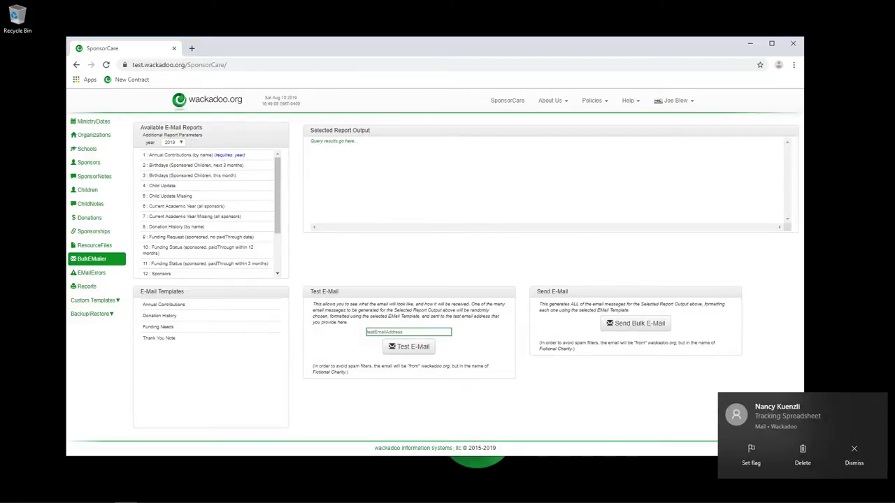
pyautogui.click(854, 453)
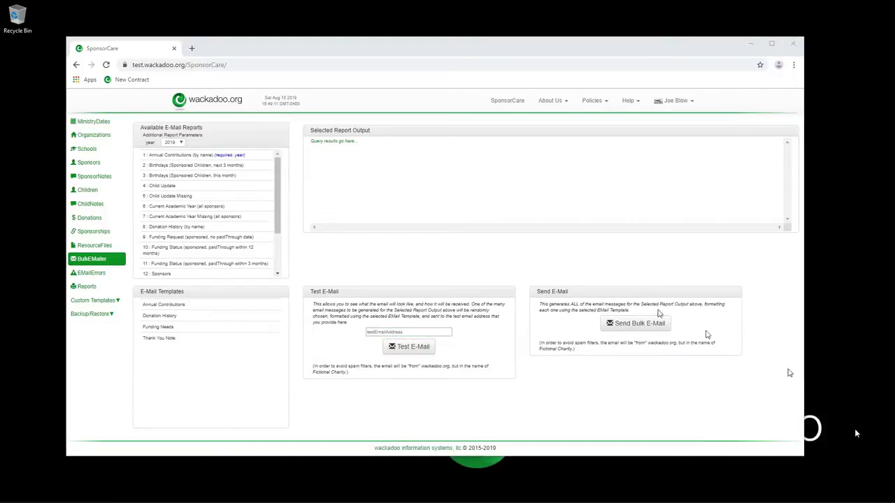
pyautogui.click(91, 246)
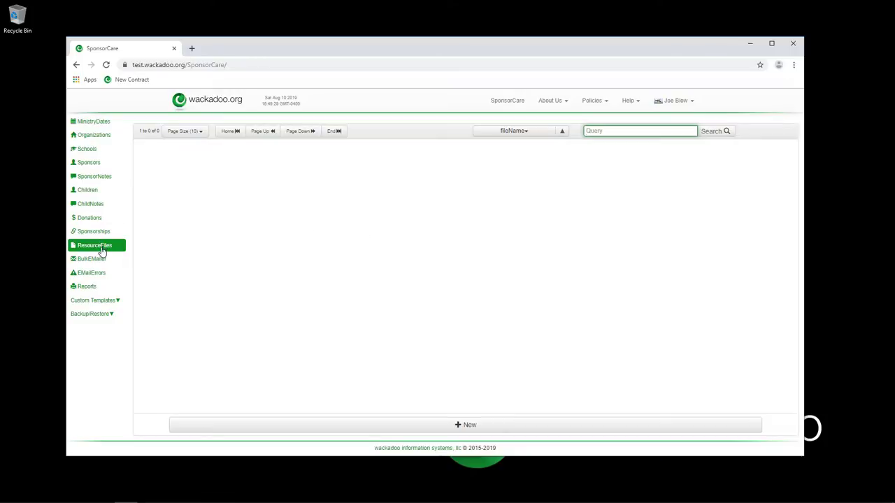
pyautogui.click(92, 259)
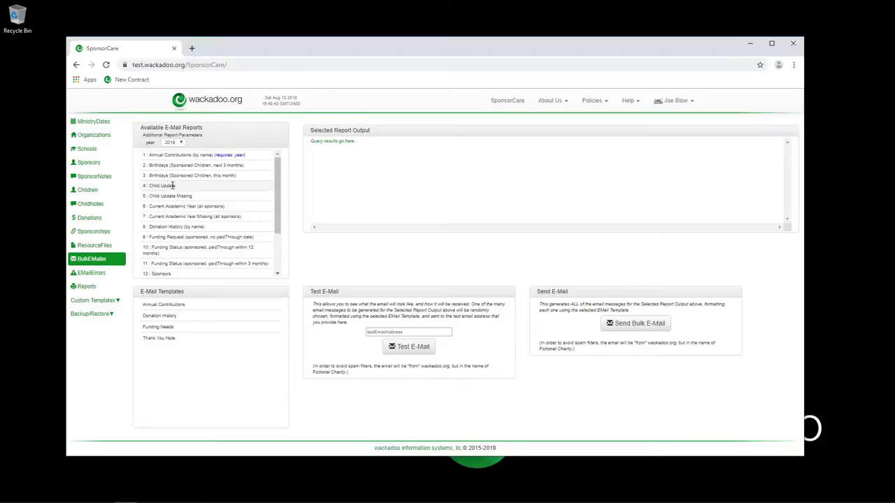
# Run Child Update, Birthdays (this month), then Birthdays (next 3 months), listing 7 children.
pyautogui.click(169, 186)
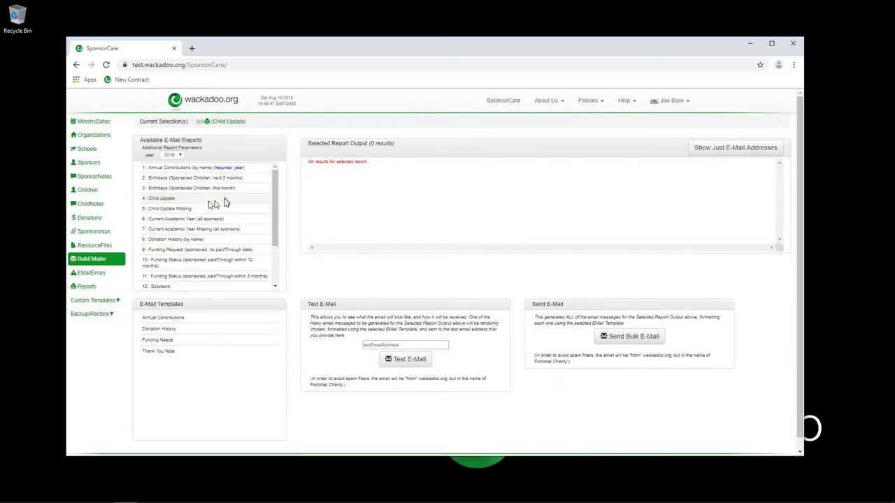
pyautogui.click(163, 188)
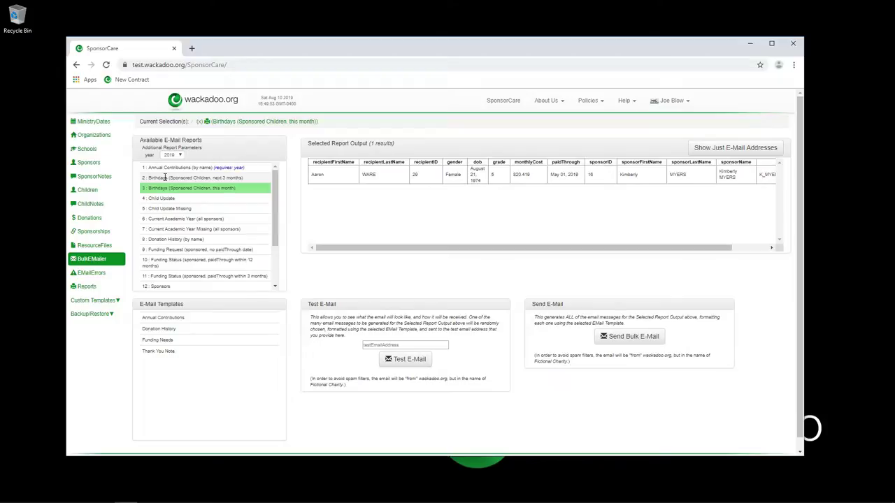
pyautogui.click(164, 178)
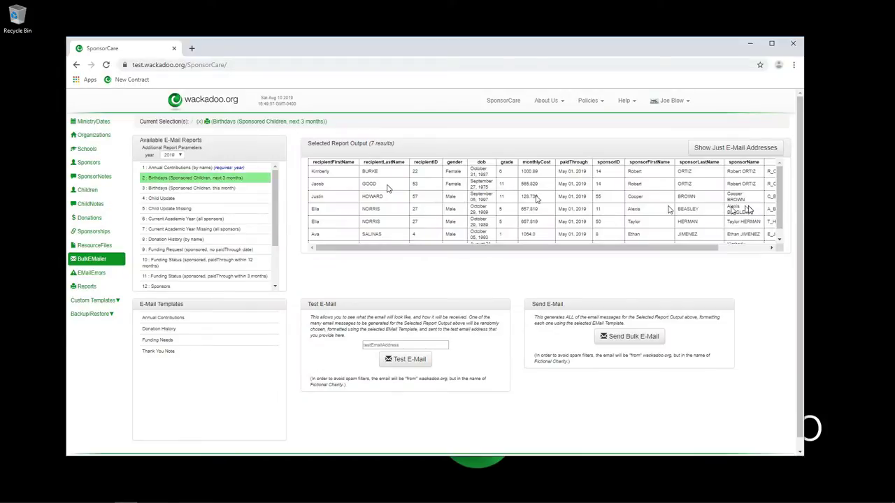
pyautogui.moveTo(783, 192); pyautogui.dragTo(782, 201)
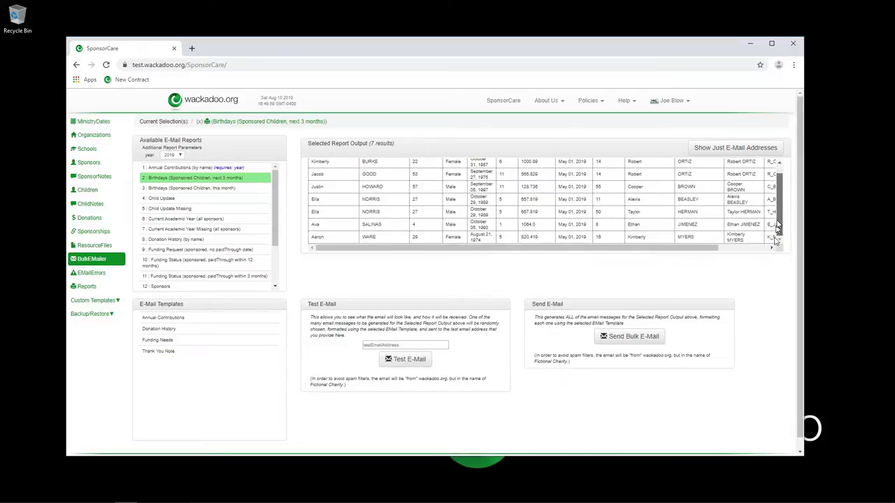
pyautogui.scroll(1, 784, 180)
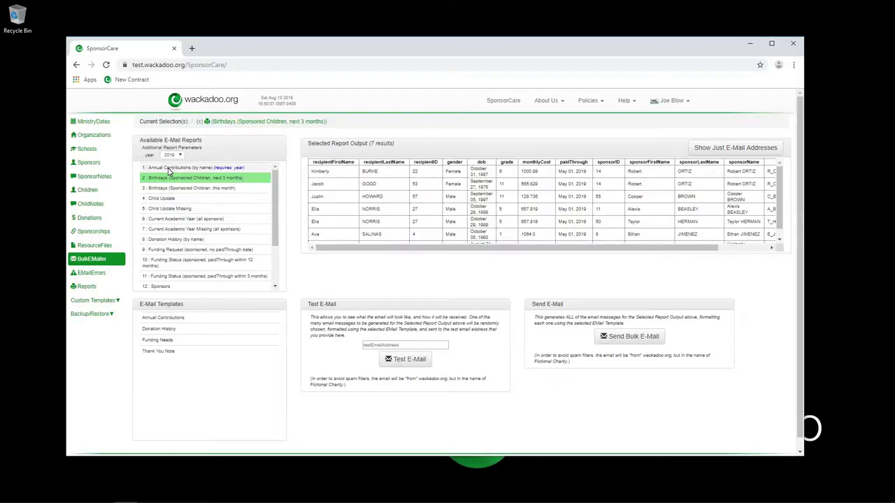
# Try the Annual Contributions e-mail template, then settle on Funding Needs.
pyautogui.click(172, 320)
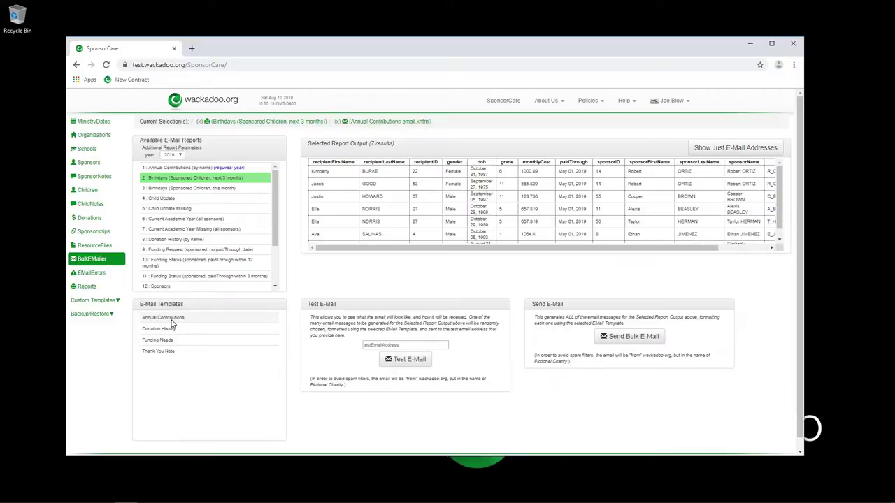
pyautogui.click(171, 321)
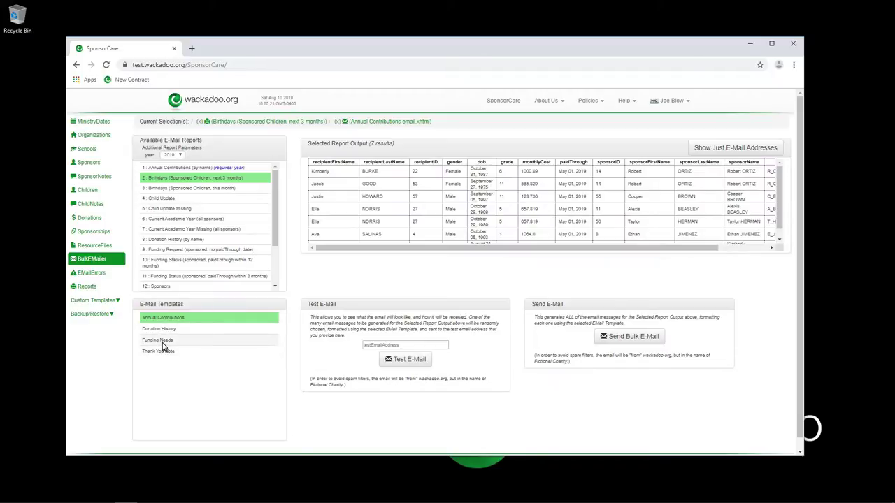
pyautogui.click(162, 341)
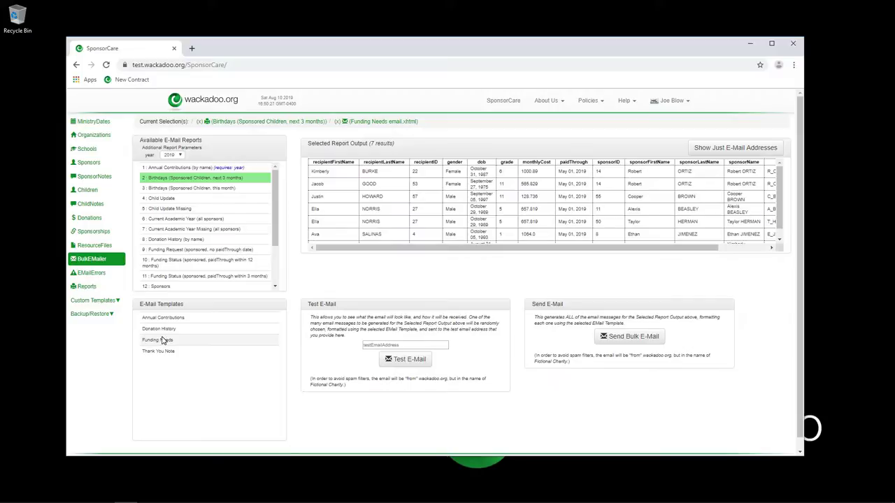
pyautogui.click(162, 340)
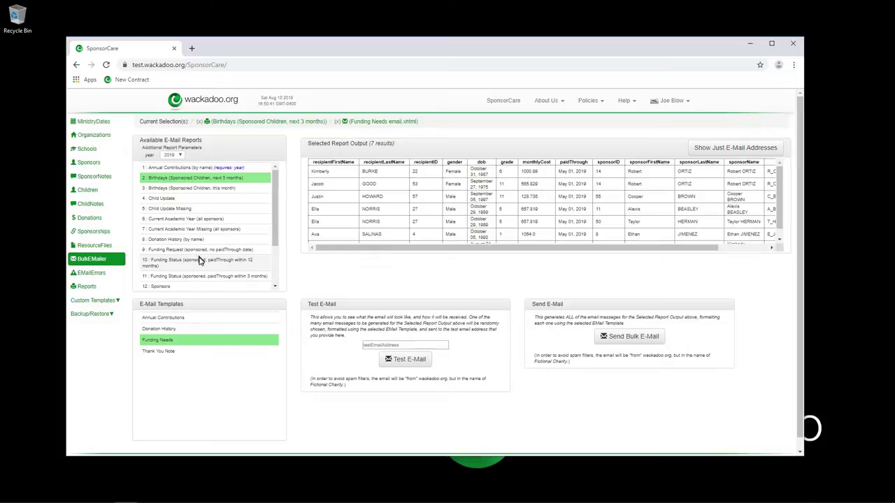
# Pair Funding Needs with the Annual Contributions report for 2012, then view Donations.
pyautogui.click(168, 341)
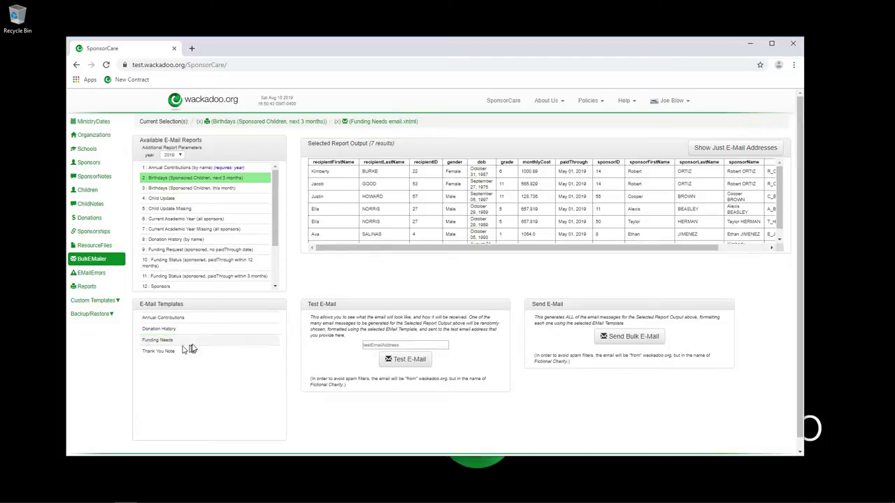
pyautogui.click(156, 340)
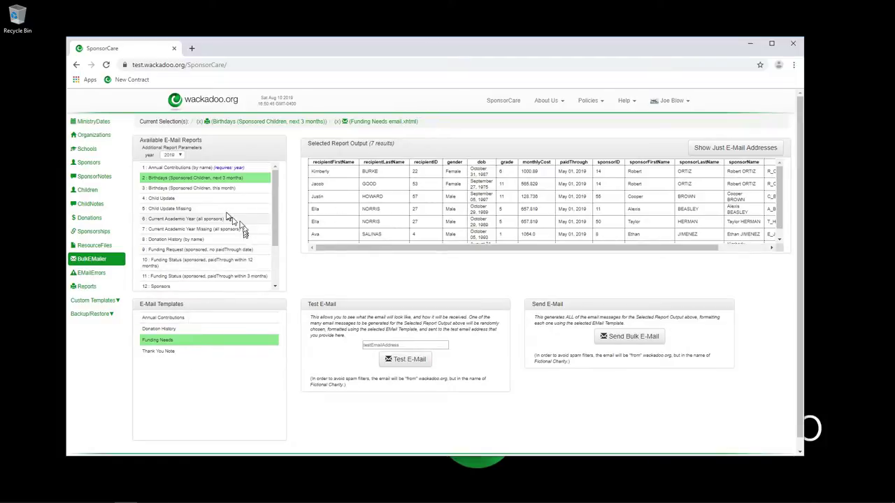
pyautogui.click(174, 168)
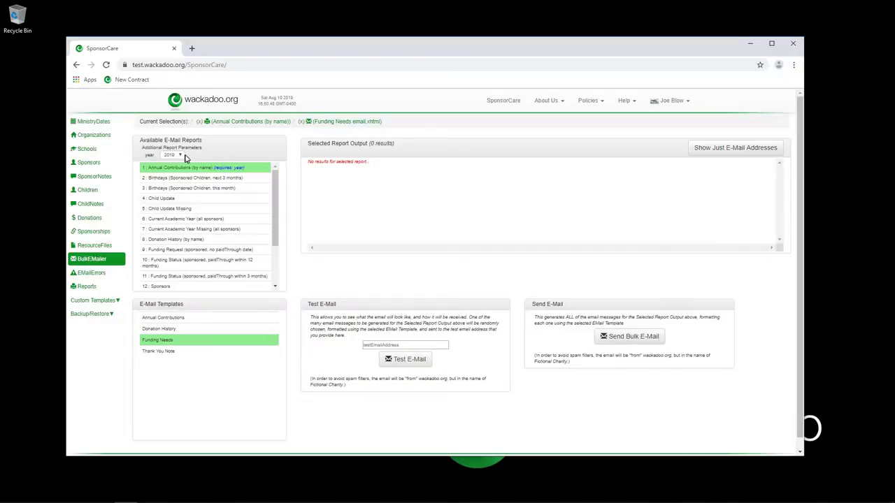
pyautogui.click(178, 155)
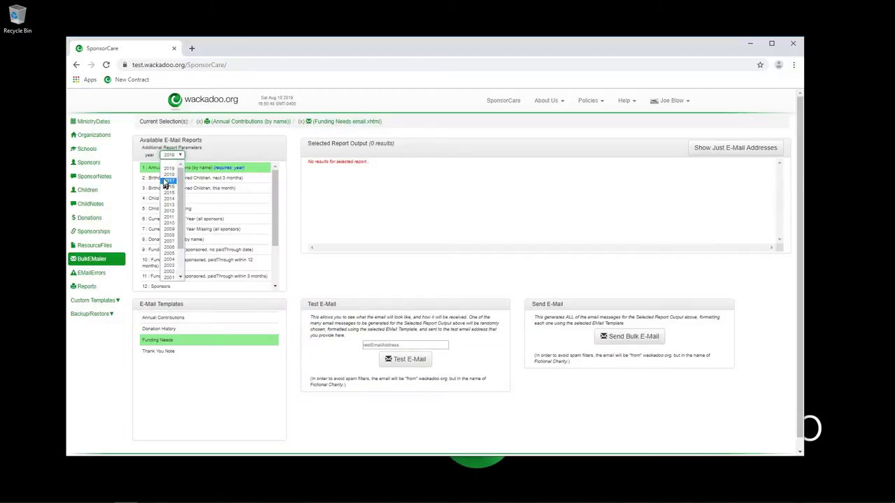
pyautogui.click(166, 175)
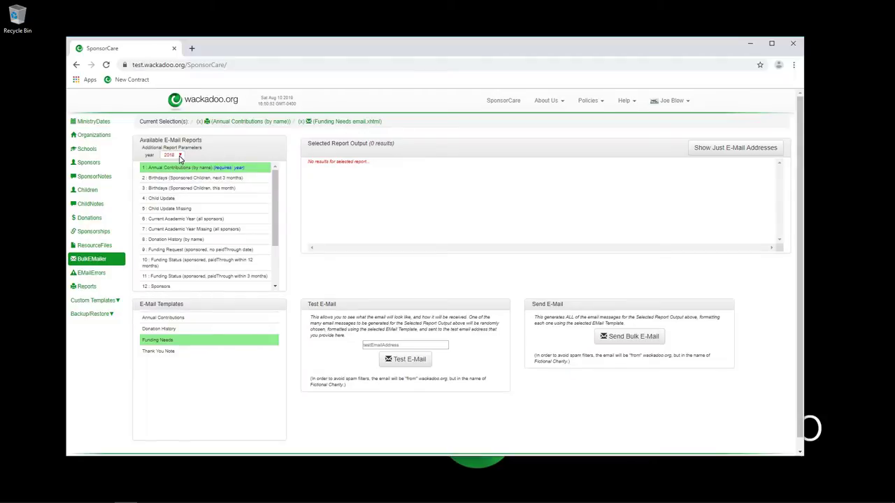
pyautogui.click(179, 156)
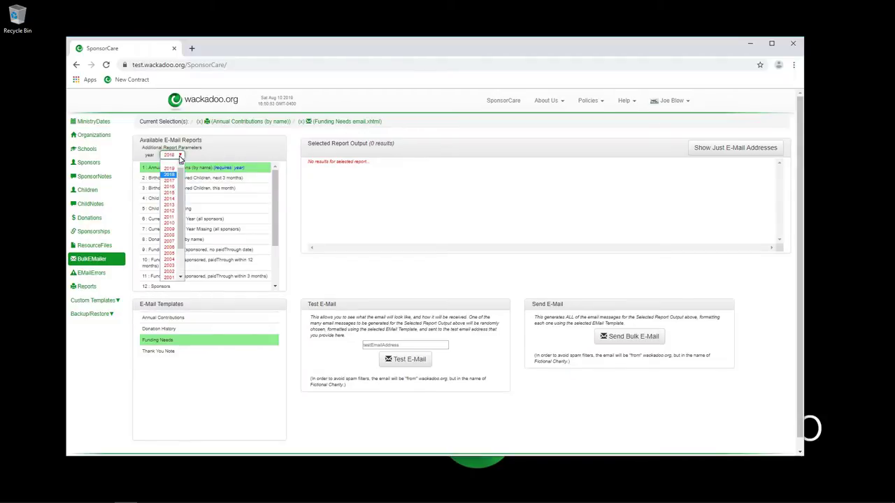
pyautogui.click(168, 210)
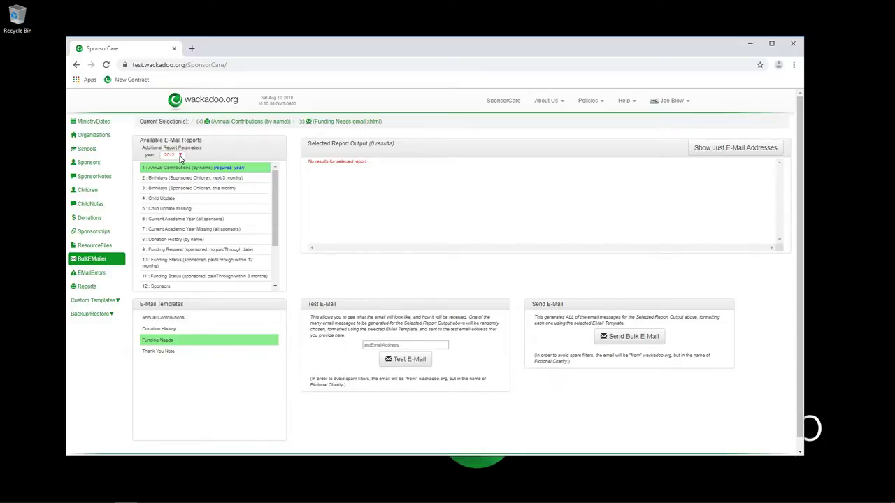
pyautogui.click(86, 218)
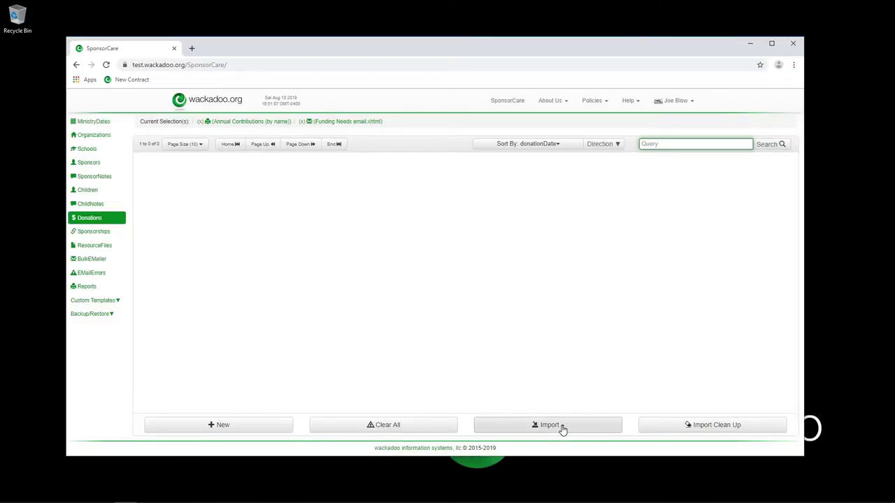
# Clear both current selections and start a Monthly Report From Church import.
pyautogui.click(329, 121)
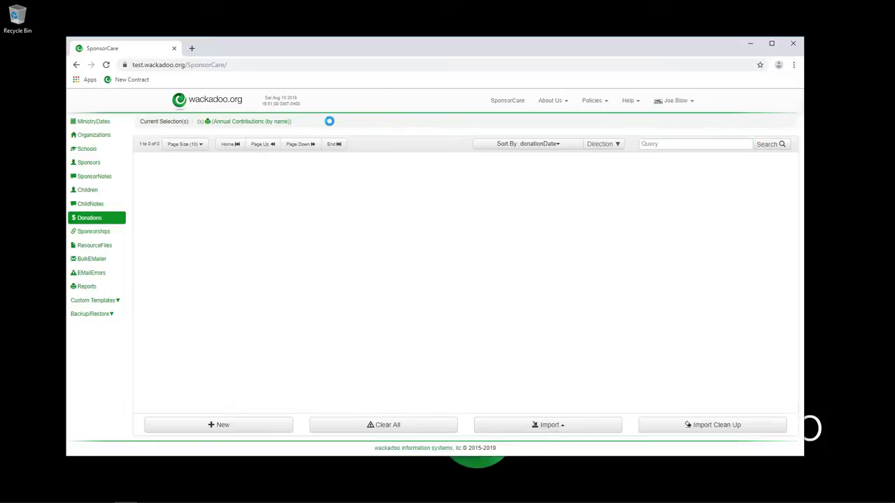
pyautogui.click(241, 122)
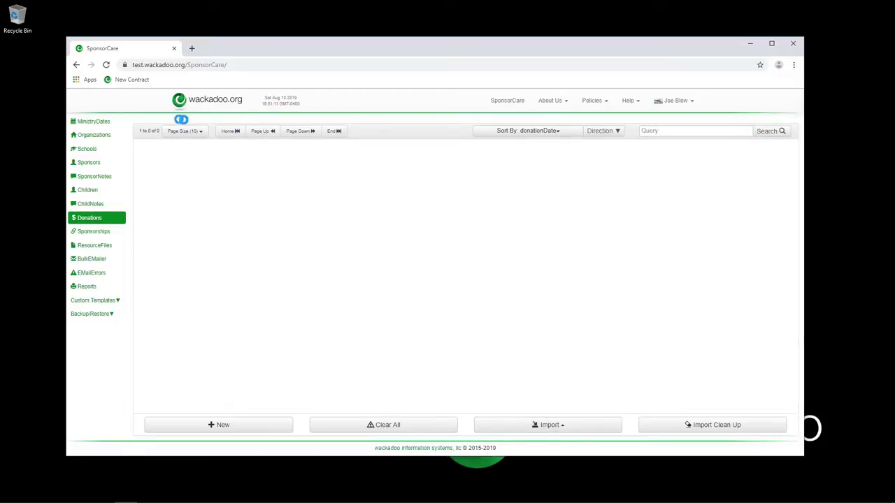
pyautogui.click(561, 426)
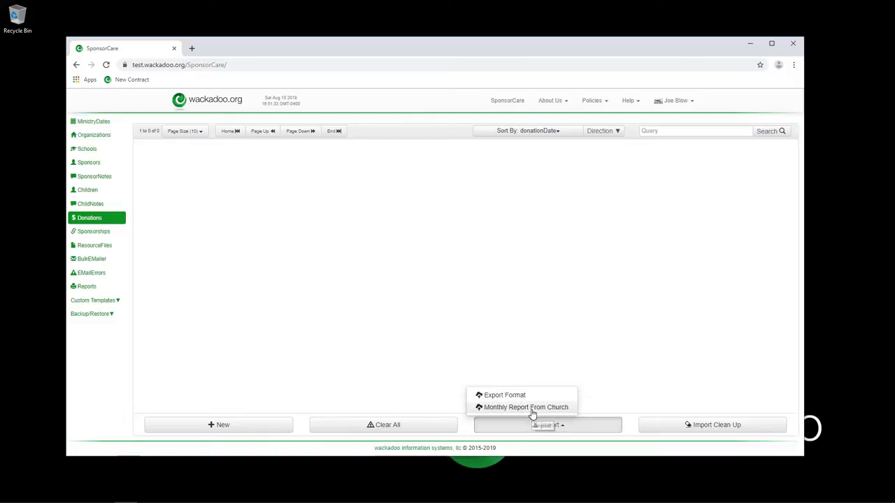
pyautogui.click(531, 411)
# Import RandomData.ImportFile.txt, bringing the Donations list to 40 donations.
pyautogui.click(510, 301)
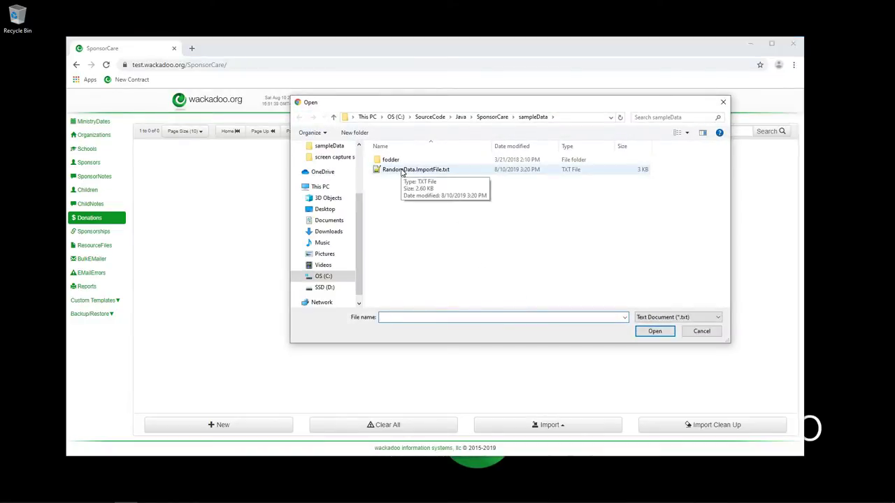
pyautogui.doubleClick(403, 171)
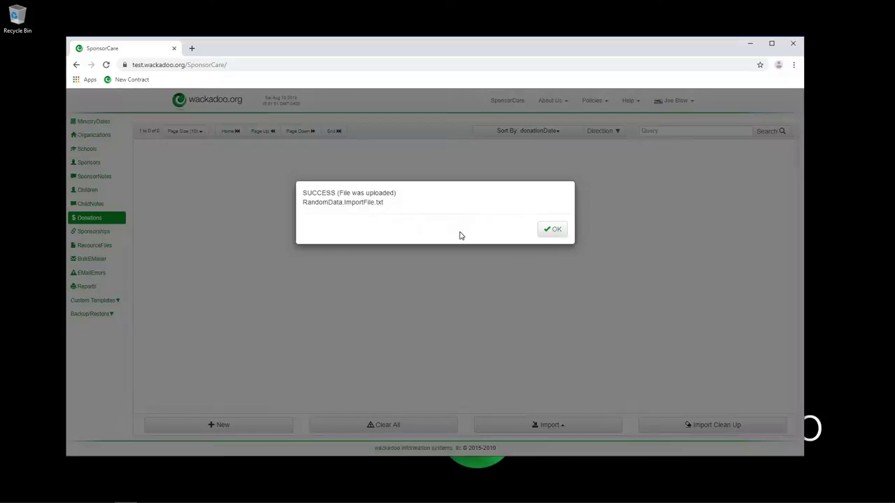
pyautogui.click(554, 231)
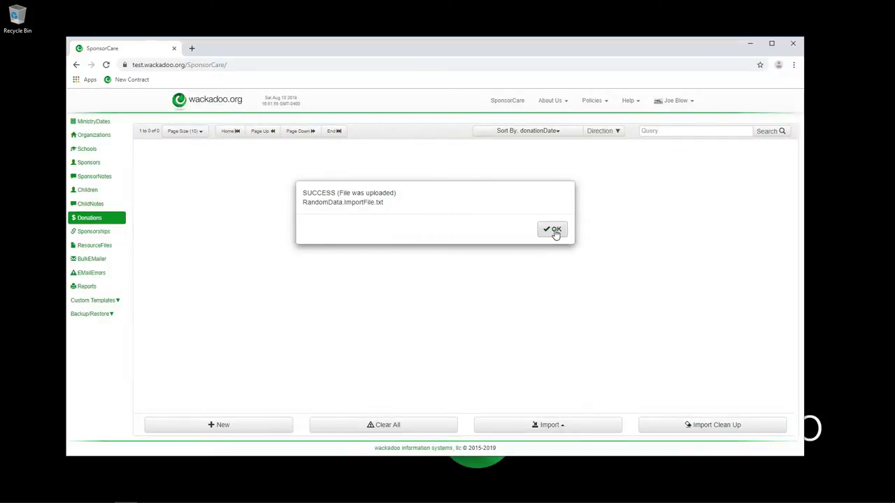
pyautogui.click(555, 232)
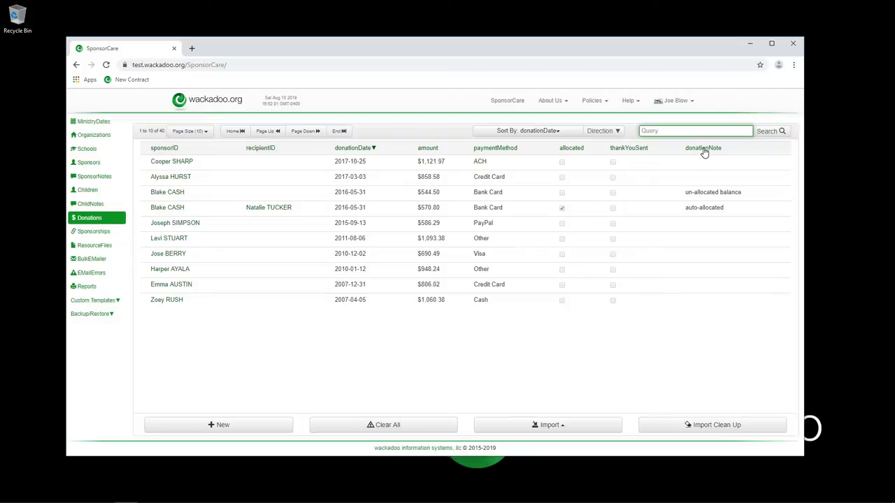
# Sort donations by allocated status and open the $716.55 un-allocated donation's sponsor.
pyautogui.click(566, 147)
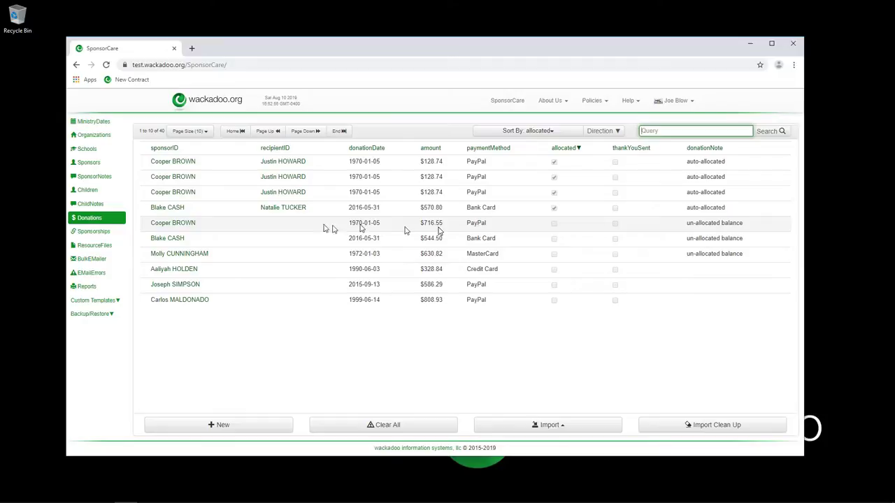
pyautogui.click(174, 223)
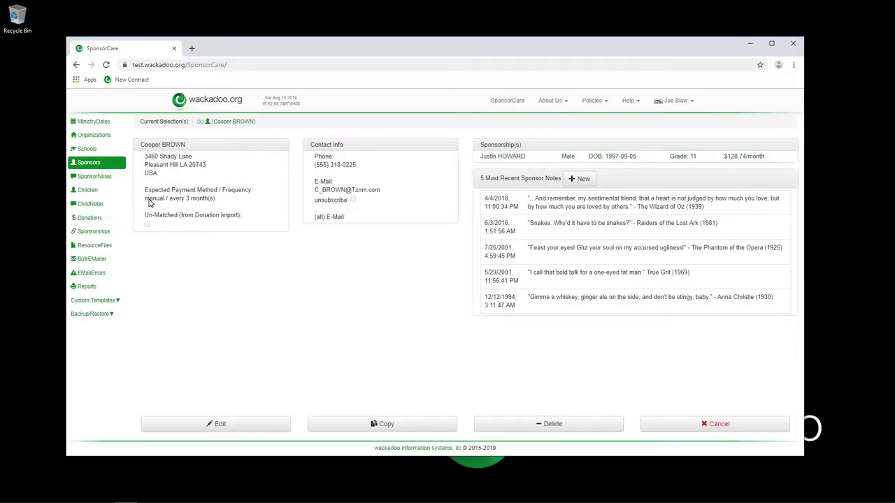
# Highlight the Expected Payment Method text, then list this sponsor's four donations.
pyautogui.moveTo(149, 203); pyautogui.dragTo(220, 206)
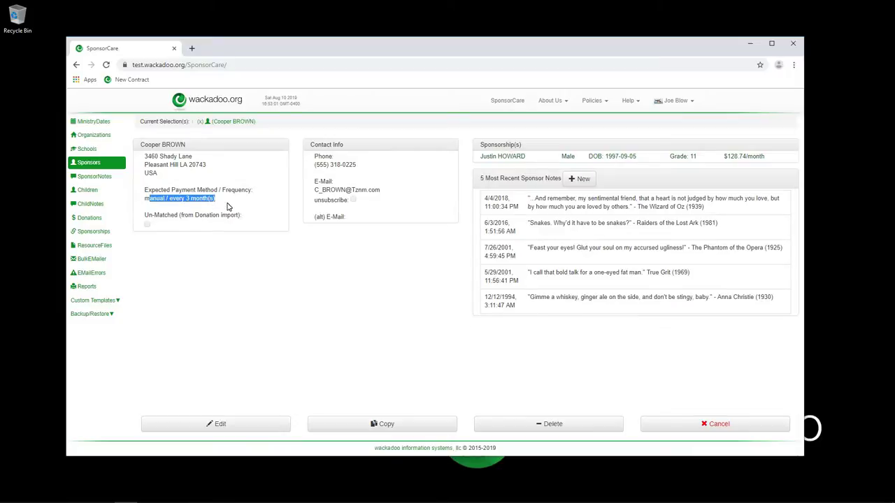
pyautogui.moveTo(224, 202); pyautogui.dragTo(145, 202)
pyautogui.click(89, 220)
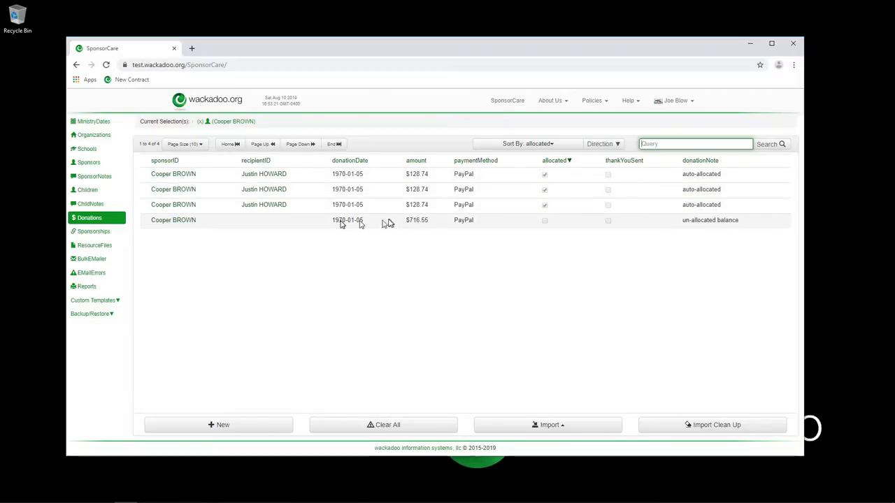
# Go back to the sponsor's record and donations, then list their single sponsorship, paid through 2019-08-01.
pyautogui.click(82, 164)
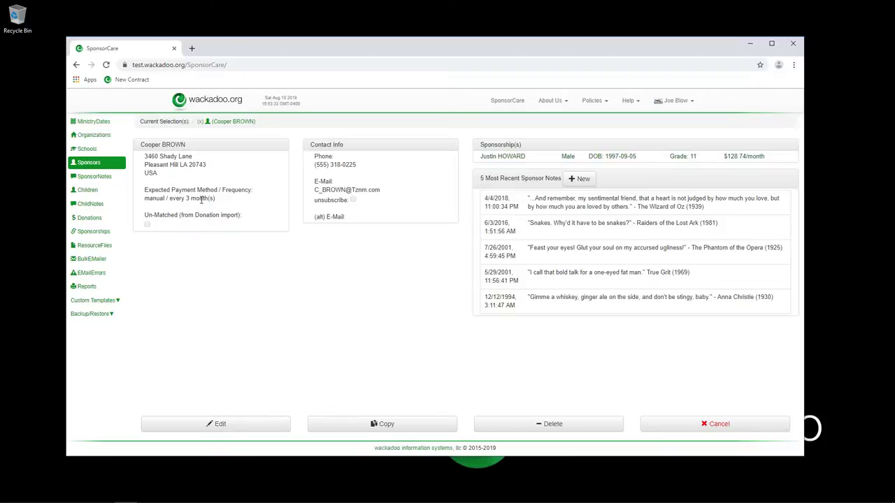
pyautogui.click(89, 217)
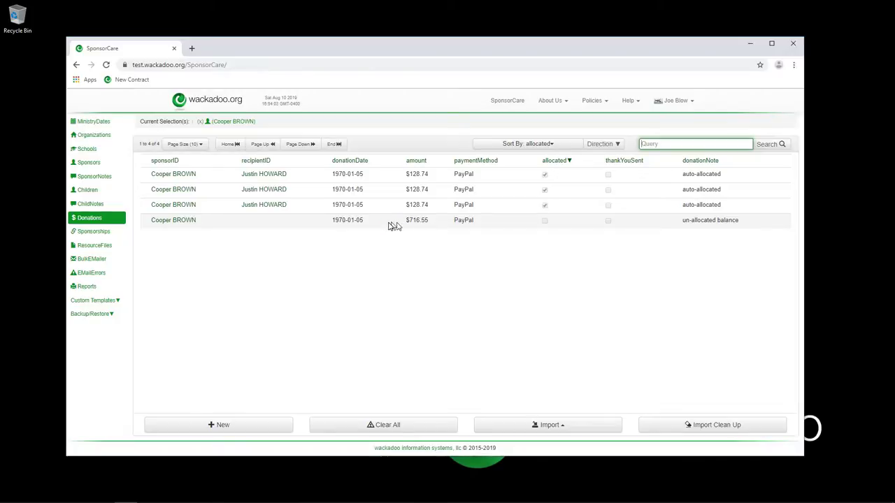
pyautogui.click(98, 233)
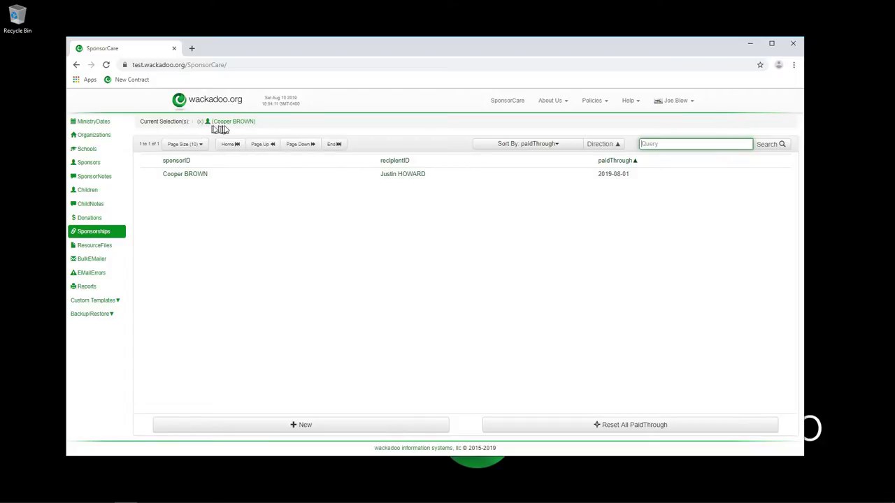
# Clear the sponsor filter, sort sponsorships by paidThrough descending, and show the 2019-06-01 sponsor's donations.
pyautogui.click(228, 127)
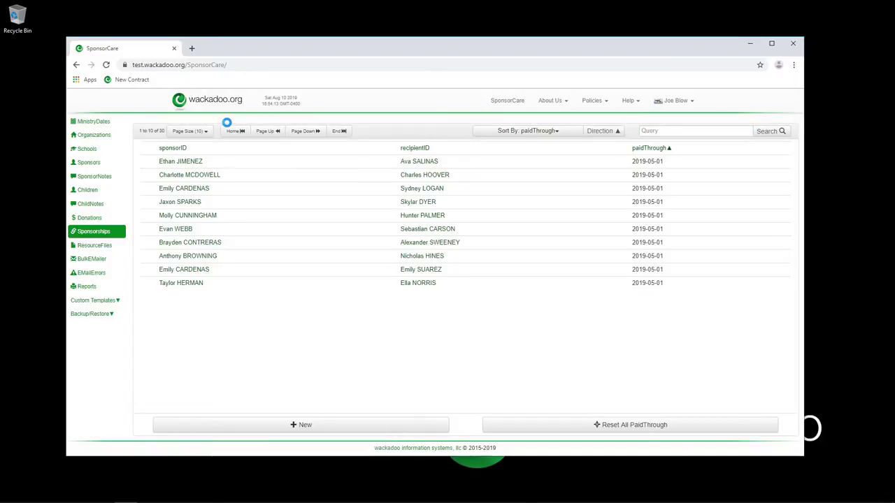
pyautogui.click(650, 149)
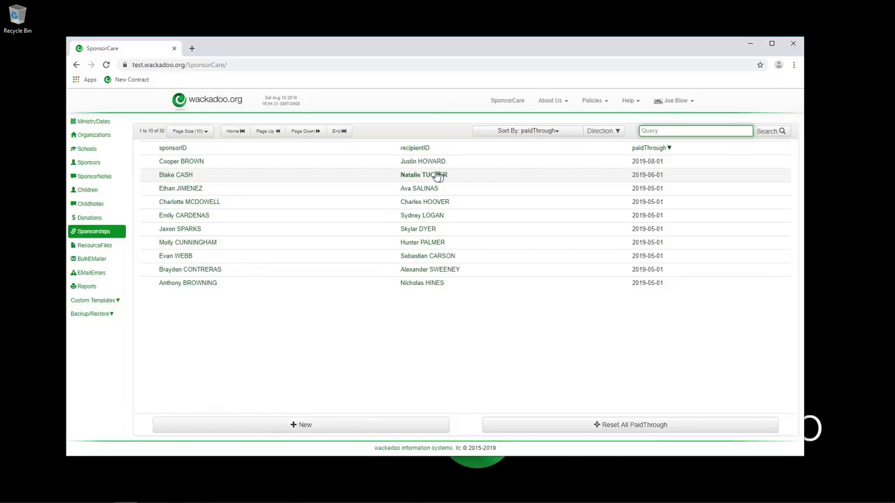
pyautogui.click(168, 179)
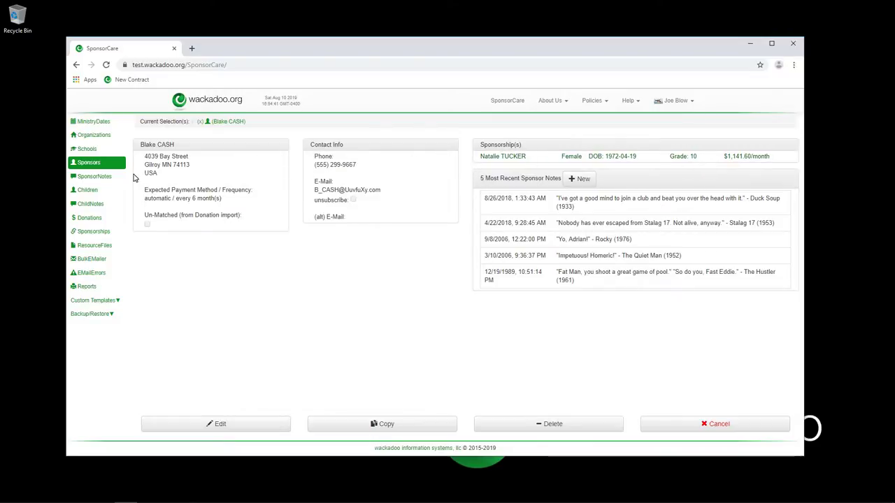
pyautogui.click(89, 217)
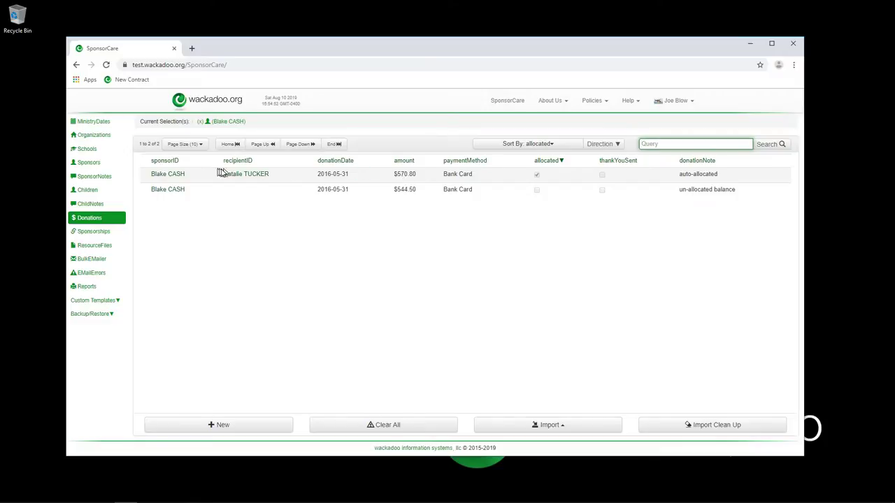
# Open the sponsored child's record, then remove both the child and the sponsor from the current selection.
pyautogui.click(245, 177)
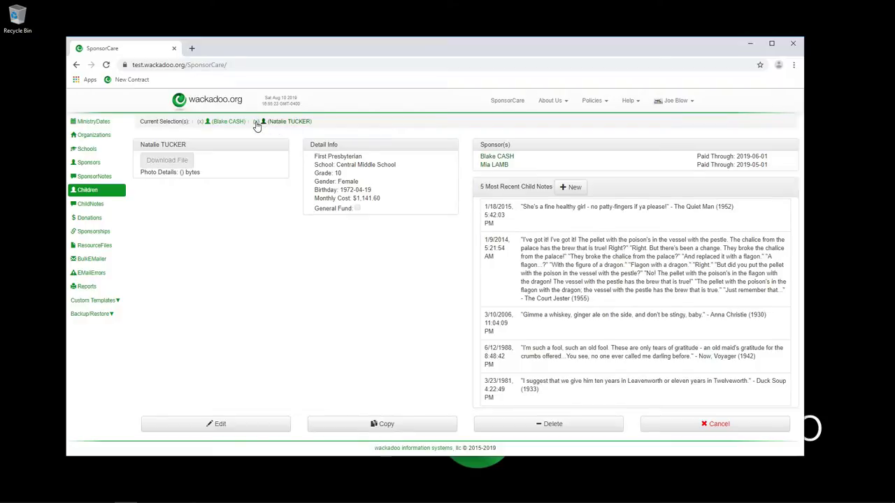
pyautogui.click(256, 122)
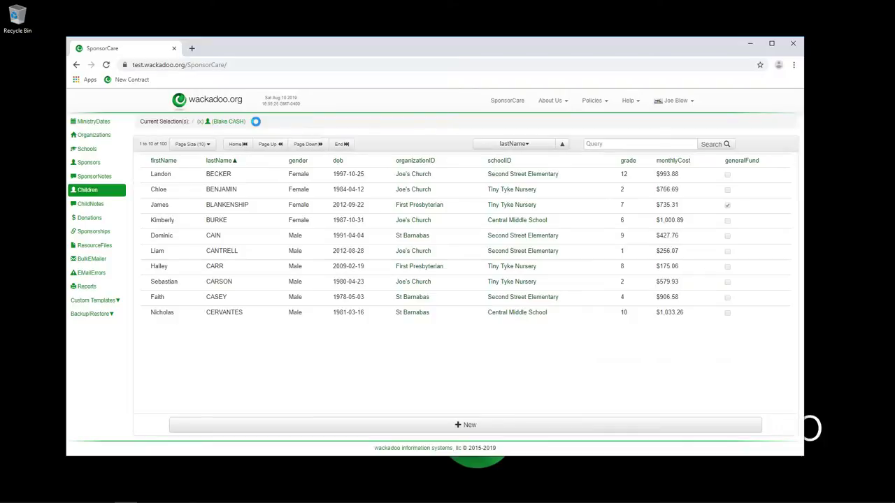
pyautogui.click(200, 122)
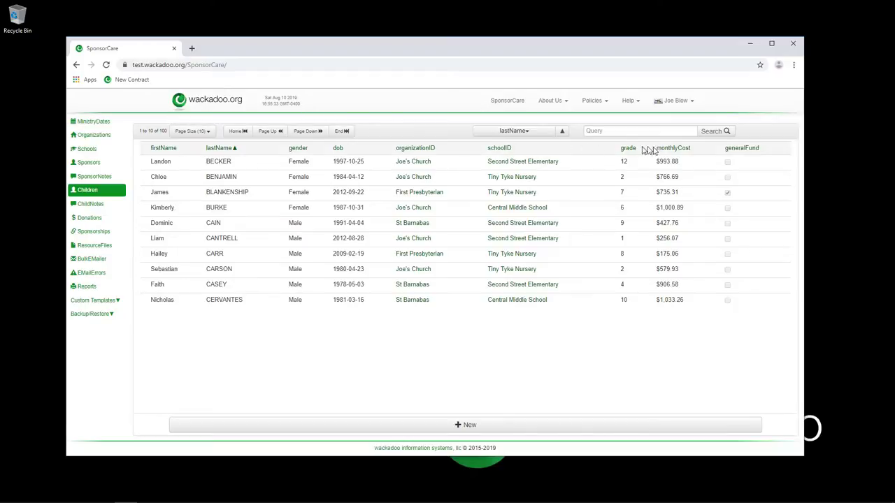
# List all 40 donations at 50 per page, scroll through them, then open the Sponsorships list.
pyautogui.click(90, 218)
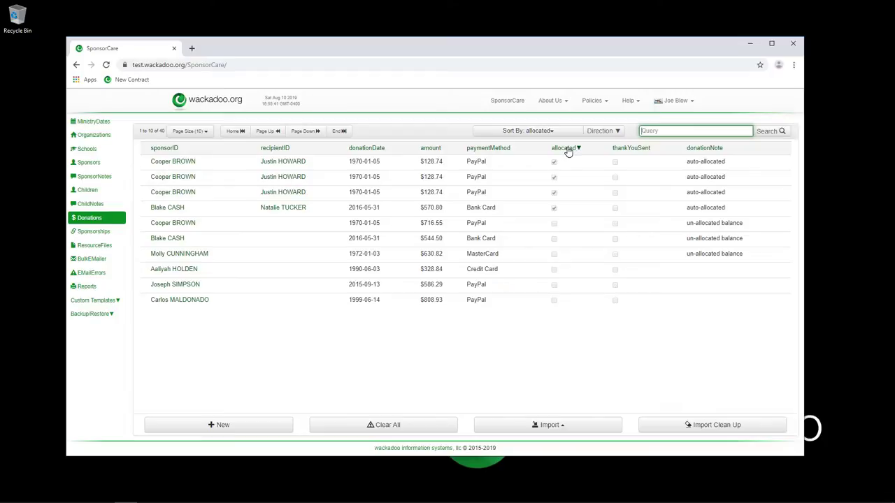
pyautogui.click(201, 132)
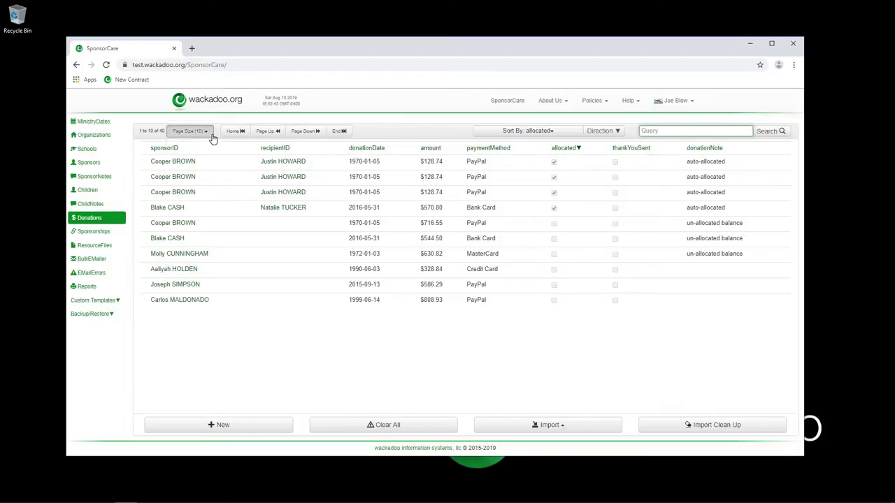
pyautogui.click(200, 172)
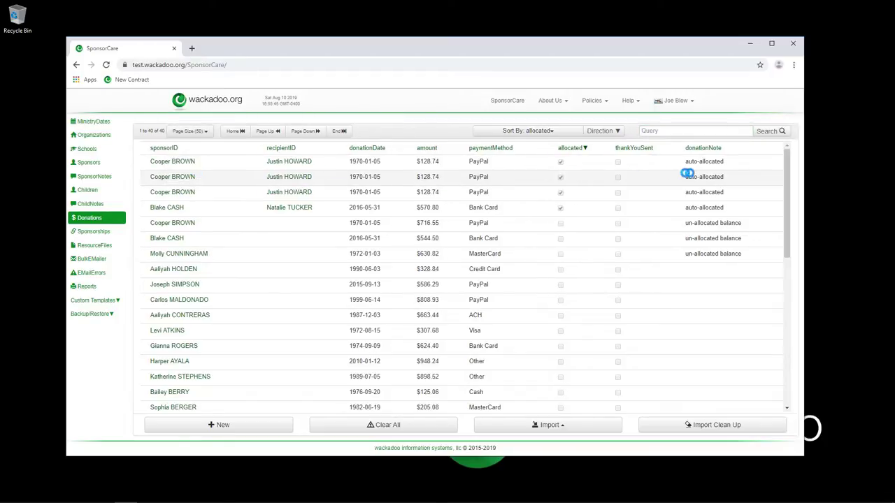
pyautogui.moveTo(787, 163); pyautogui.dragTo(791, 136)
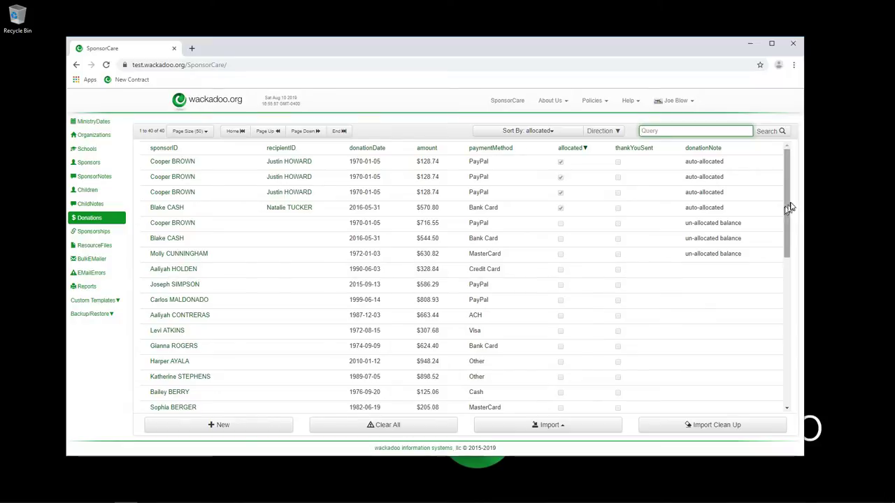
pyautogui.moveTo(788, 203); pyautogui.dragTo(786, 242)
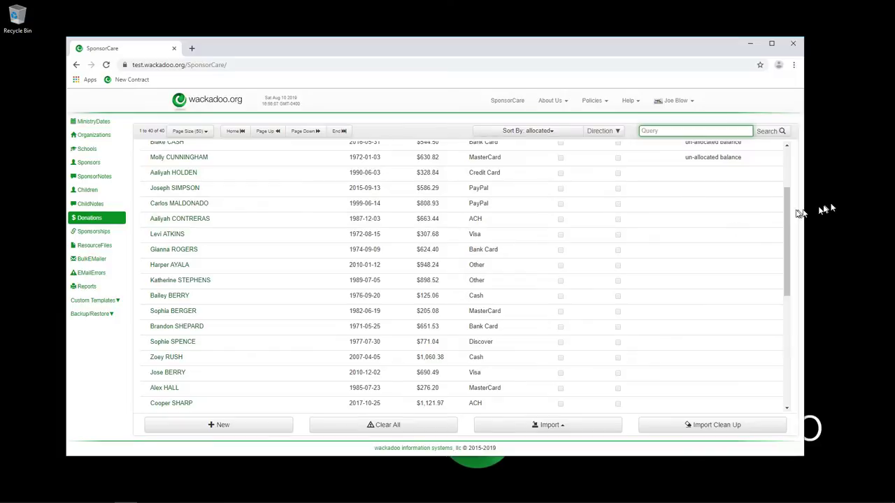
pyautogui.moveTo(787, 203); pyautogui.dragTo(798, 166)
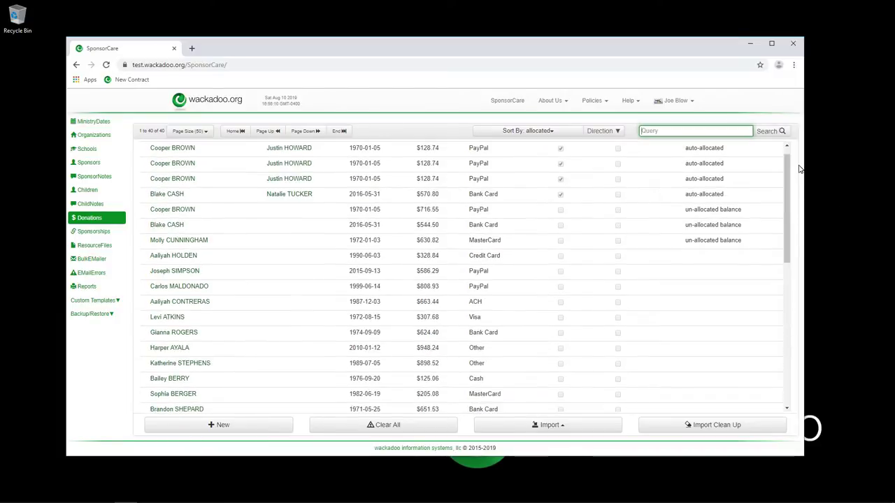
pyautogui.click(96, 237)
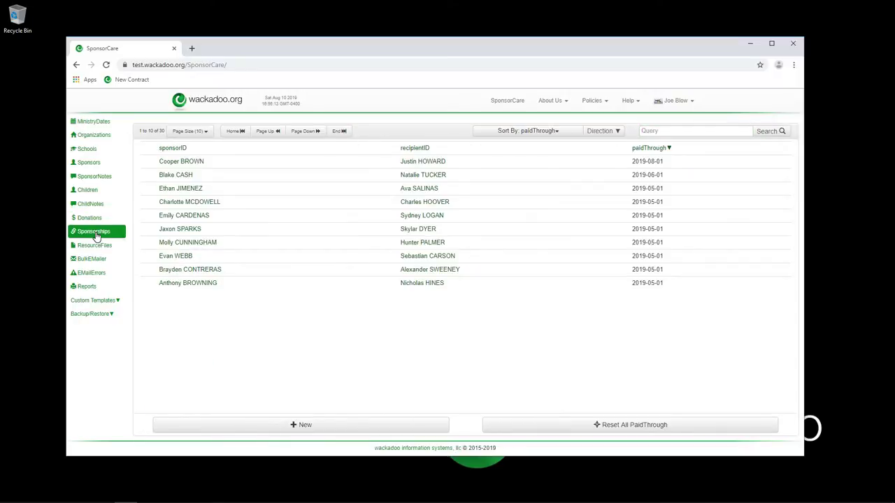
# Create and save a sponsorship pairing a chosen sponsor with a child, paid through May 1, 2019.
pyautogui.click(321, 428)
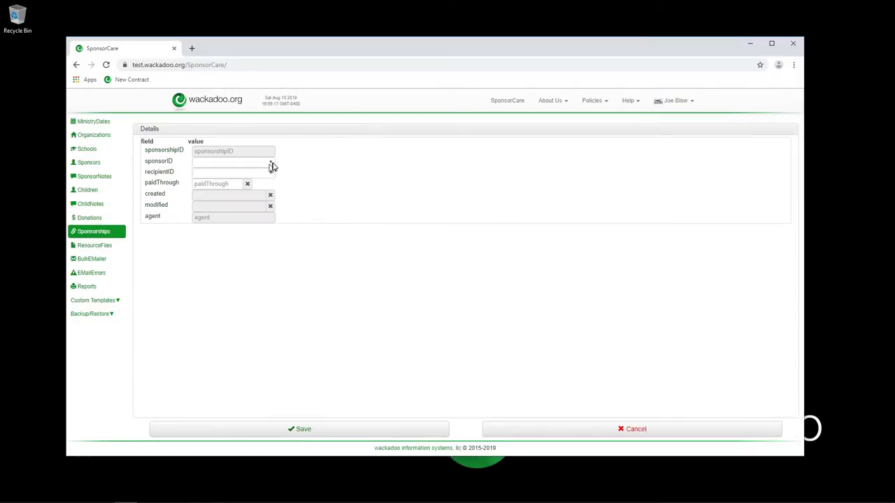
pyautogui.click(271, 163)
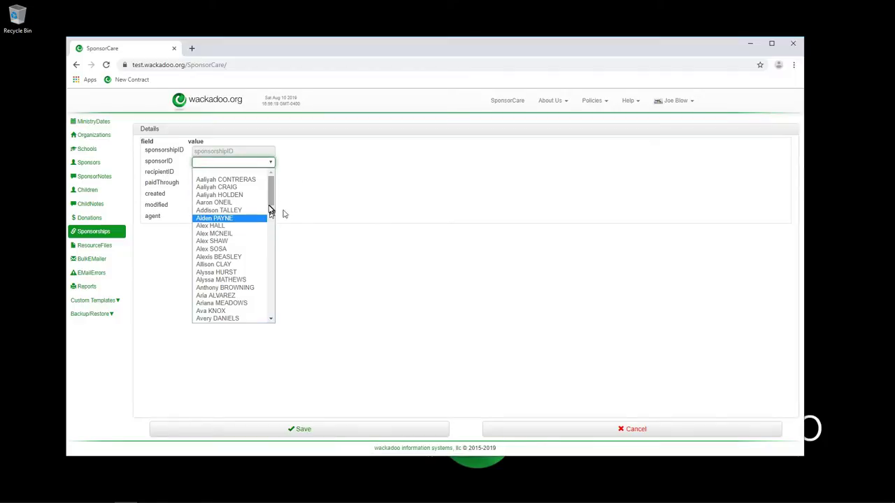
pyautogui.click(232, 242)
pyautogui.click(271, 172)
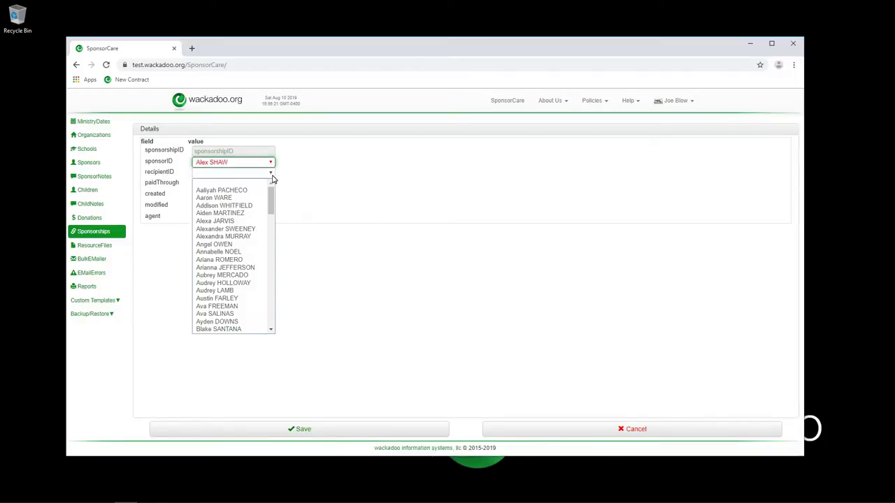
pyautogui.scroll(-10, 272, 311)
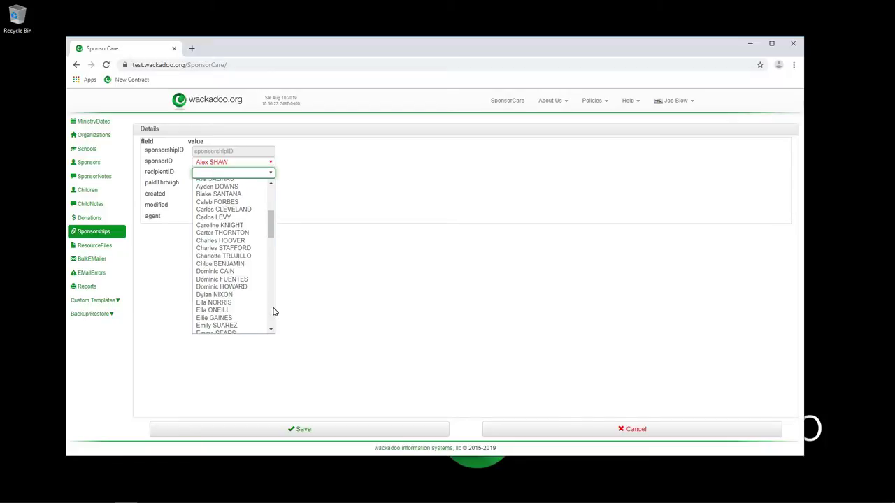
pyautogui.click(223, 287)
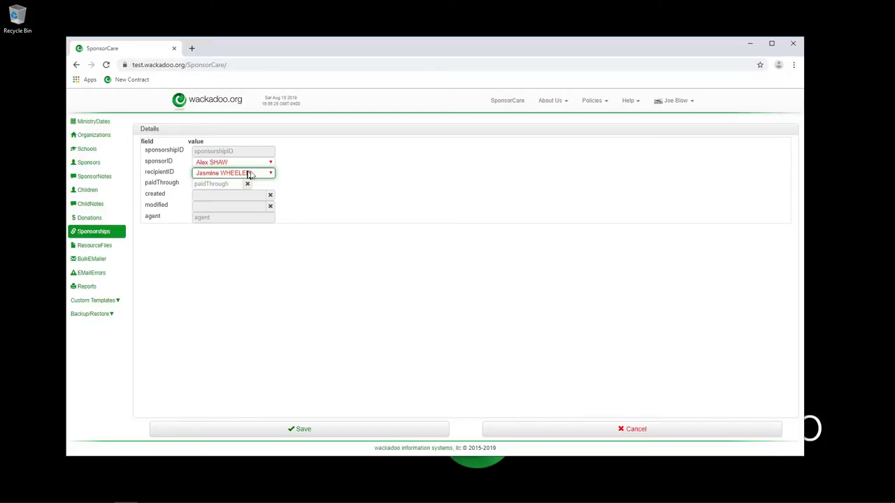
pyautogui.click(231, 186)
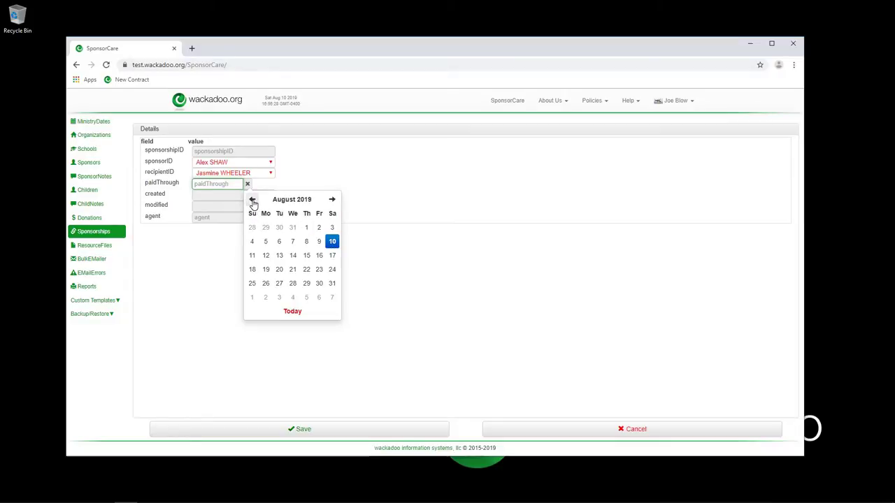
pyautogui.click(253, 200)
pyautogui.click(253, 199)
pyautogui.click(252, 199)
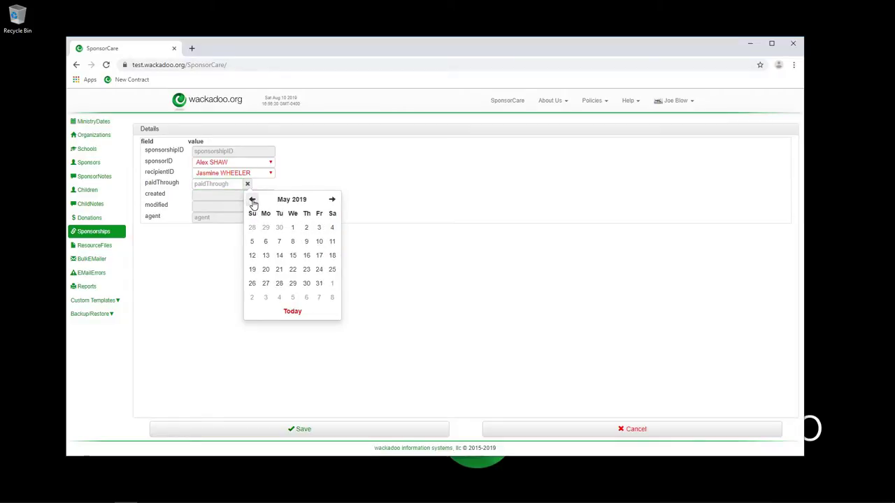
pyautogui.click(293, 229)
pyautogui.click(301, 435)
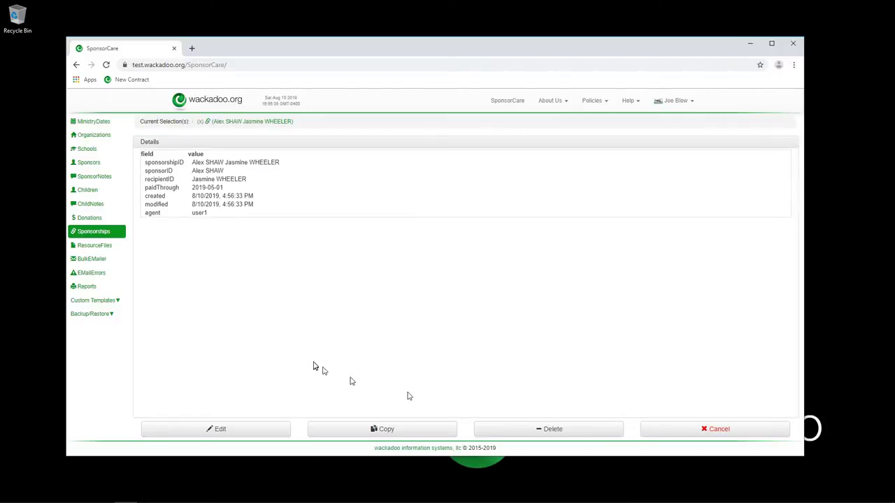
pyautogui.click(242, 123)
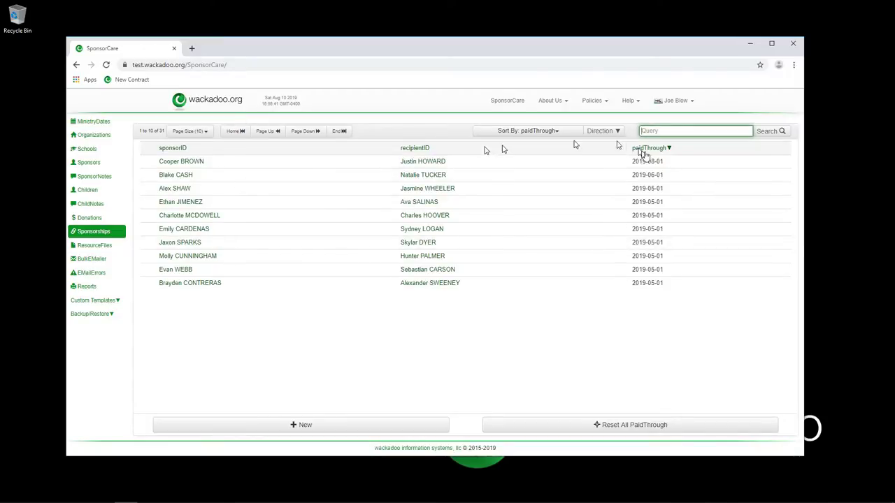
# Show the 31 sponsorships 50 per page sorted by recipientID descending, then open the Sponsors list.
pyautogui.click(654, 148)
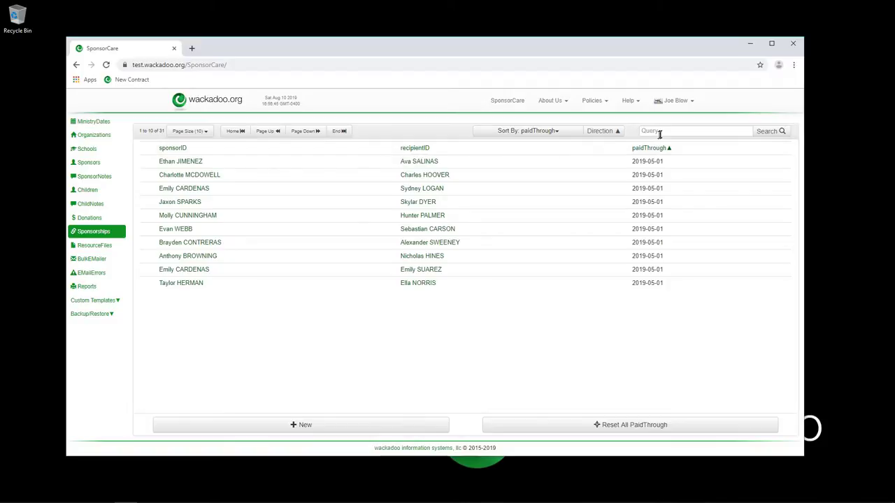
pyautogui.click(201, 133)
pyautogui.click(200, 172)
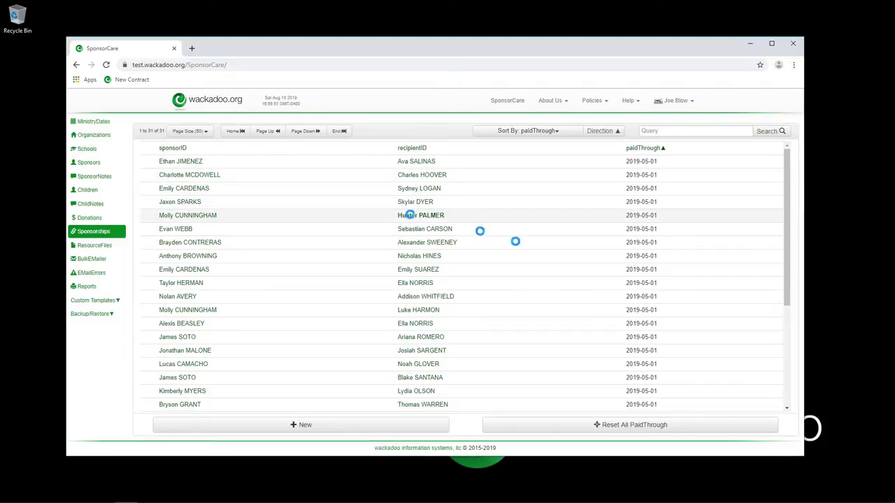
pyautogui.click(410, 149)
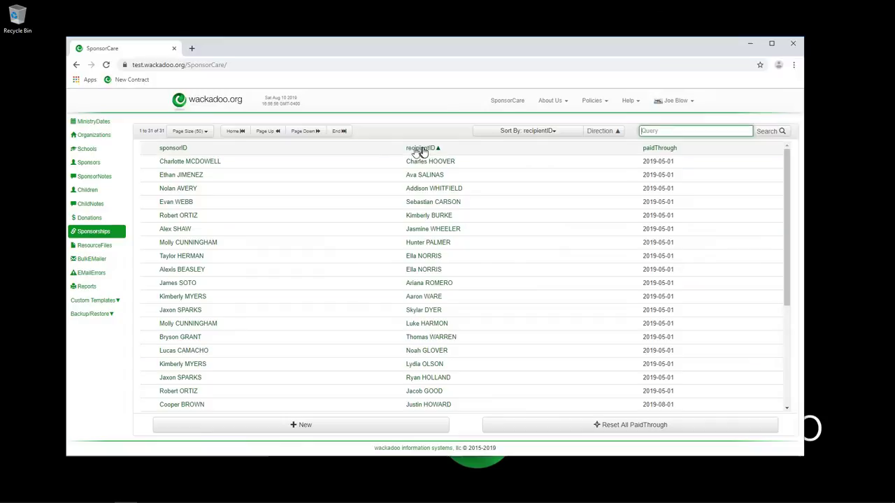
pyautogui.click(419, 149)
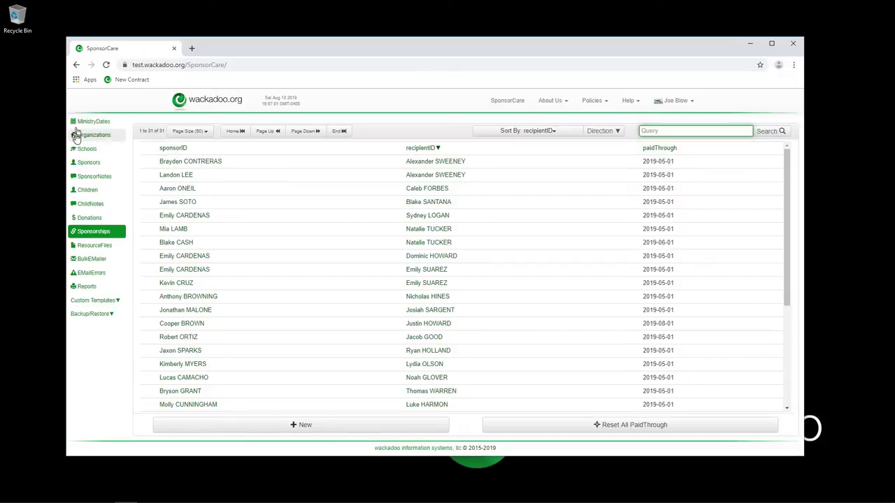
pyautogui.click(87, 166)
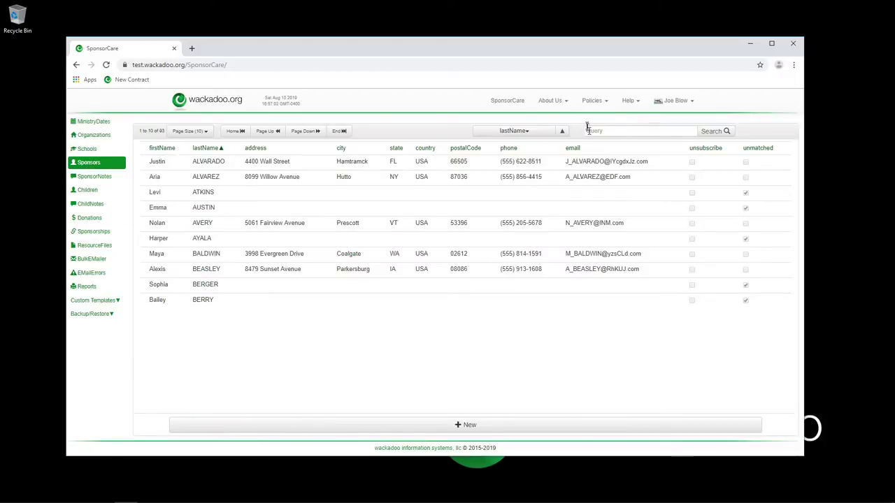
# Sort sponsors by firstName and open the newly paired sponsor's record for editing.
pyautogui.click(612, 131)
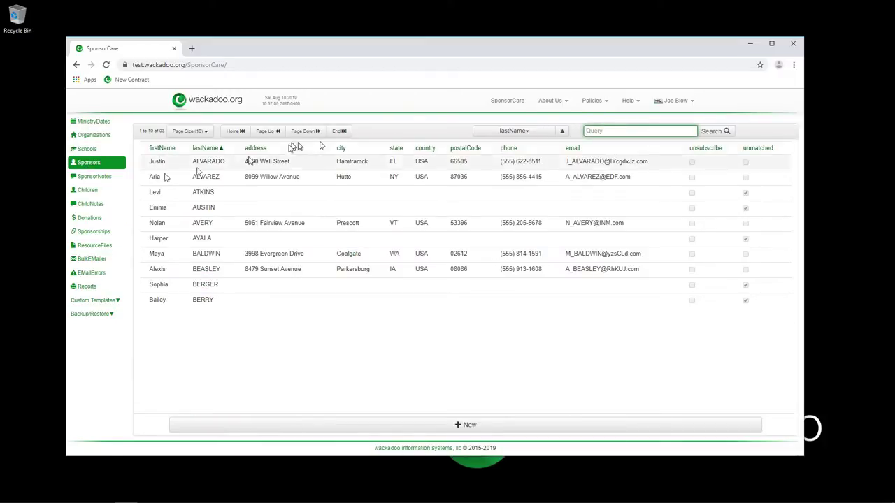
pyautogui.click(165, 148)
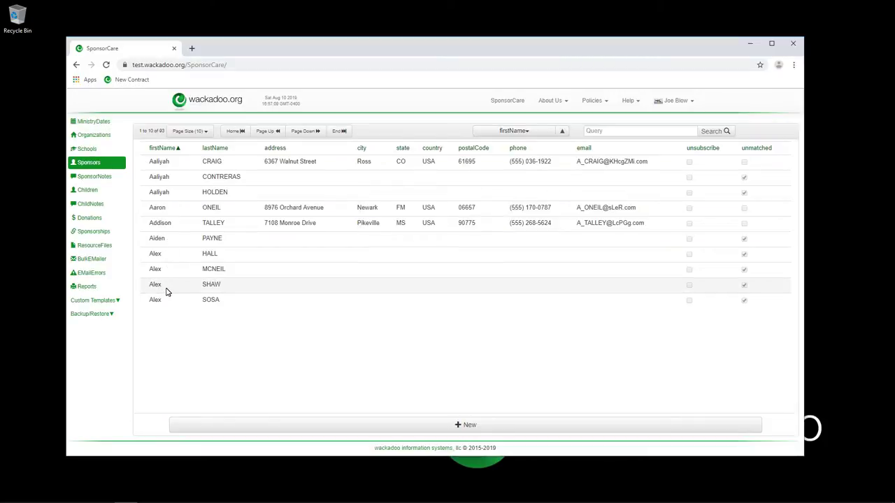
pyautogui.click(165, 290)
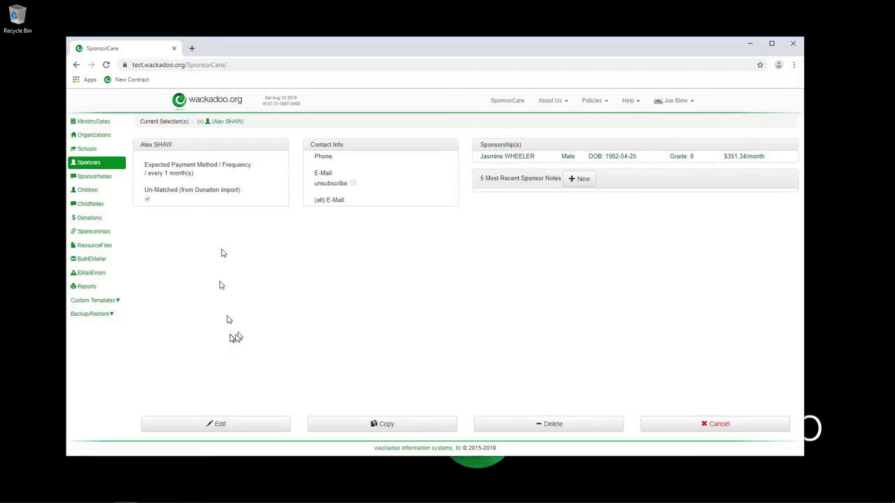
pyautogui.click(220, 424)
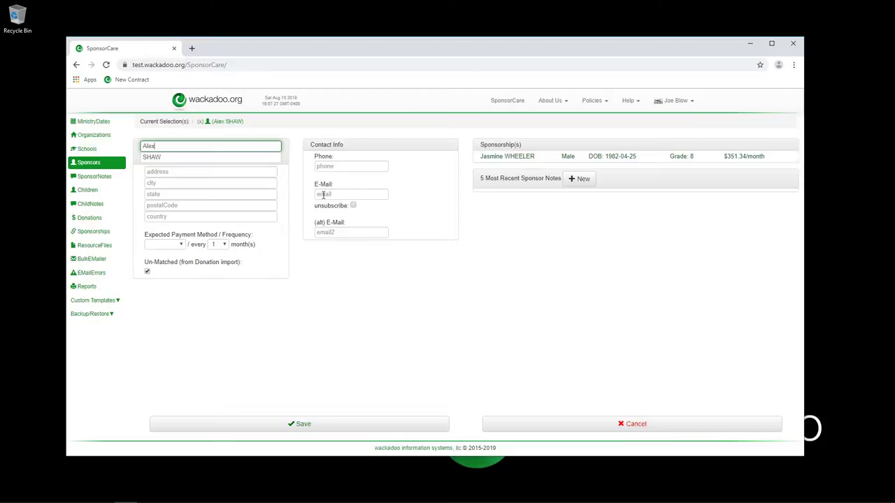
# Check the payment method choices without changing them, then view the sponsor's donations and the BulkEMailer page.
pyautogui.click(182, 245)
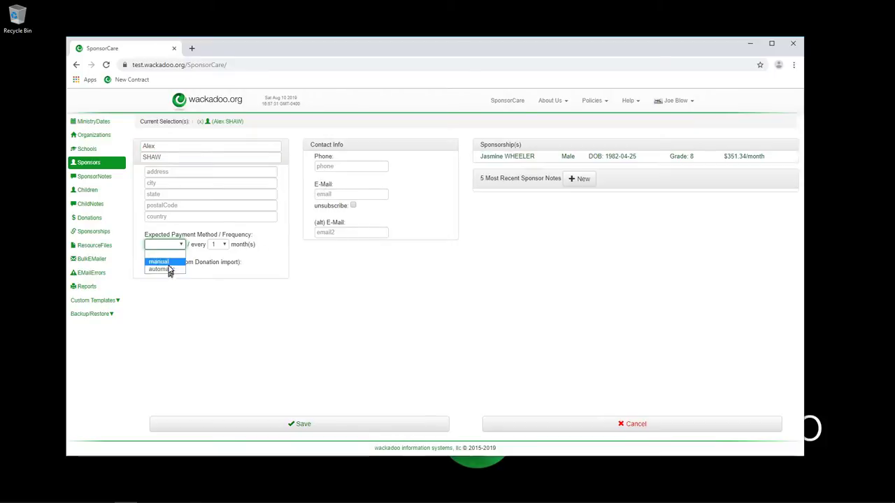
pyautogui.click(207, 277)
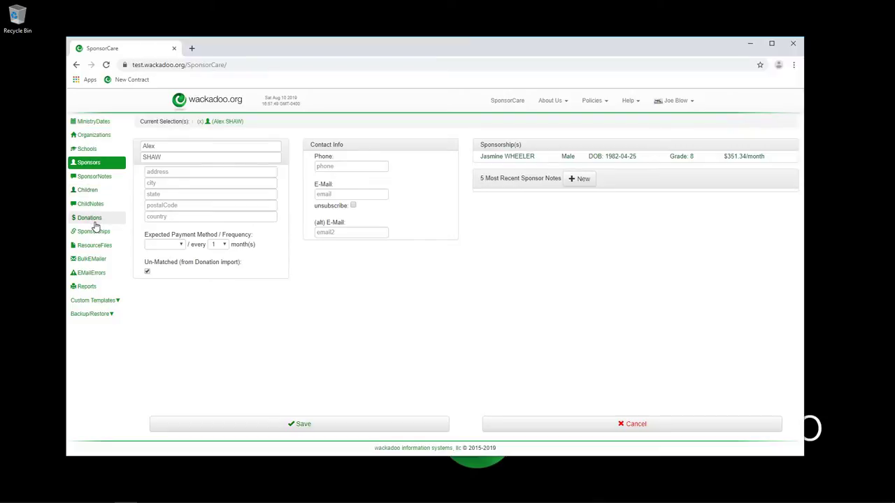
pyautogui.click(89, 219)
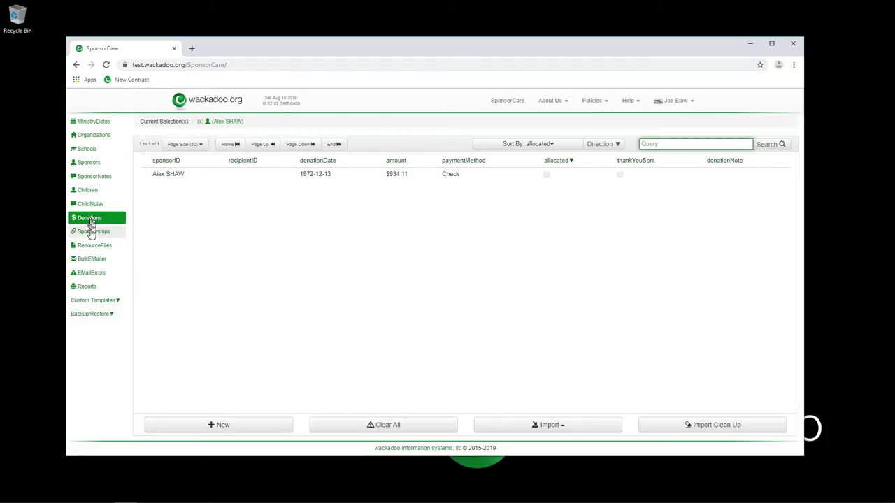
pyautogui.click(84, 260)
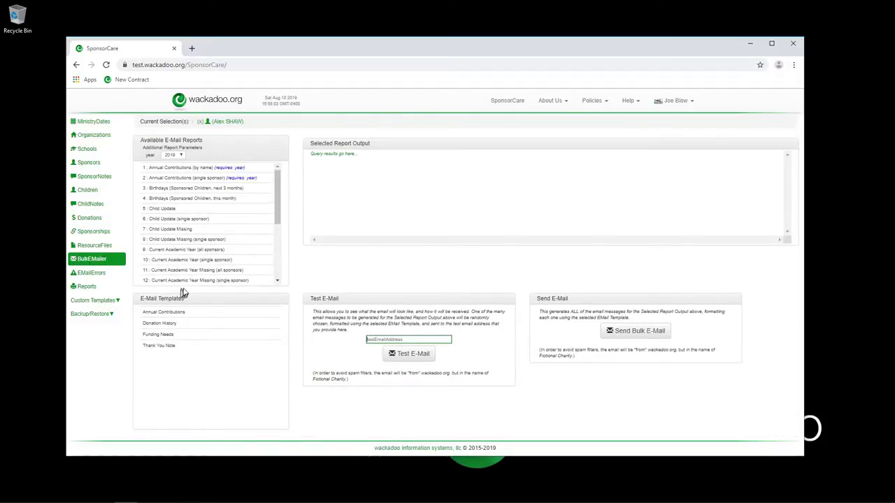
# Preview the Sponsors, subscribed, unassigned, unsubscribed, Sponsorships and Thank You e-mail reports in turn.
pyautogui.moveTo(278, 210); pyautogui.dragTo(276, 275)
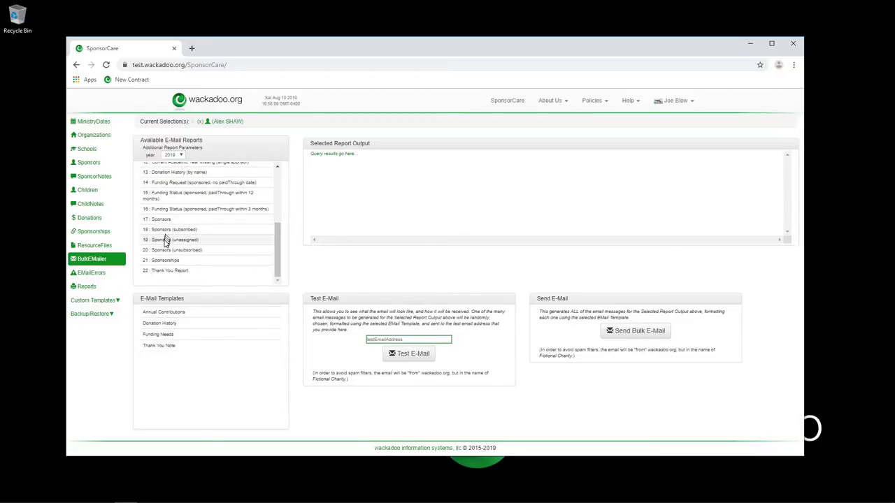
pyautogui.click(162, 220)
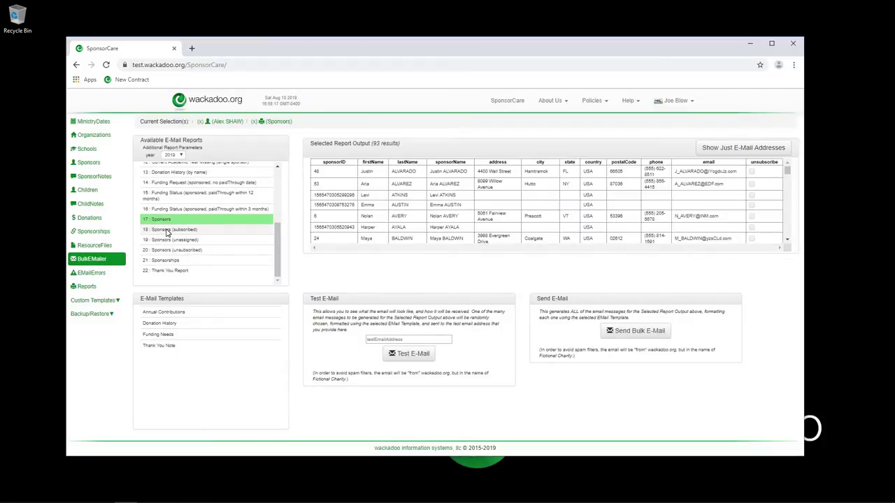
pyautogui.click(168, 230)
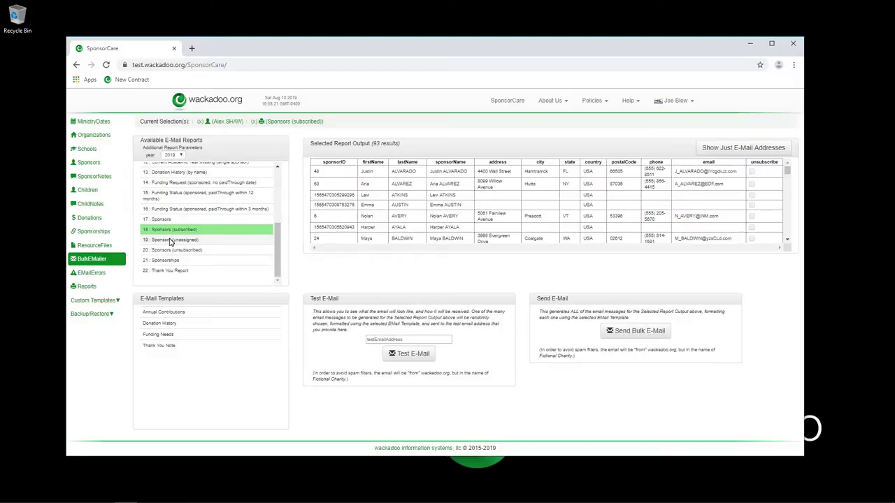
pyautogui.click(162, 240)
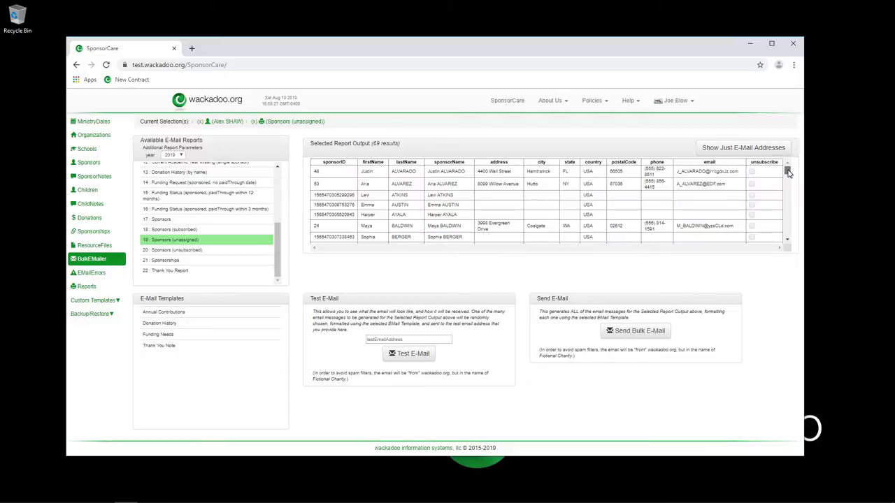
pyautogui.moveTo(788, 171)
pyautogui.mouseDown()
pyautogui.moveTo(786, 242)
pyautogui.moveTo(786, 160)
pyautogui.mouseUp()
pyautogui.click(179, 250)
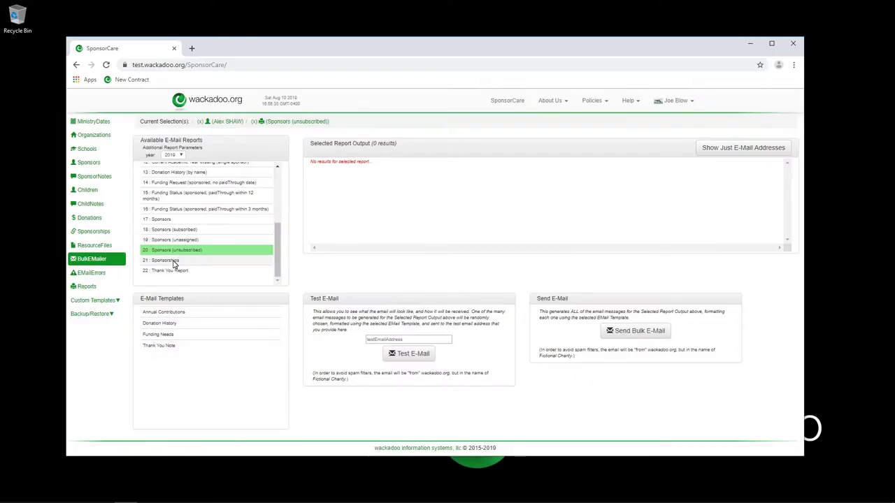
pyautogui.click(173, 261)
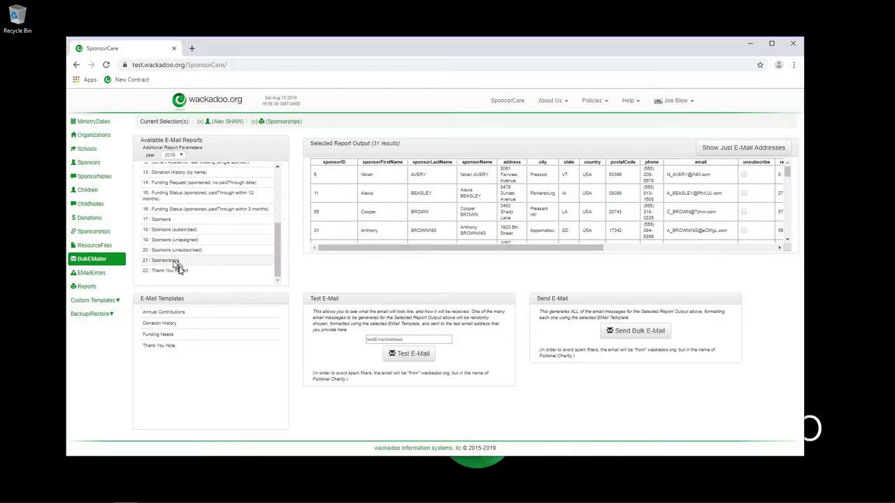
pyautogui.click(178, 270)
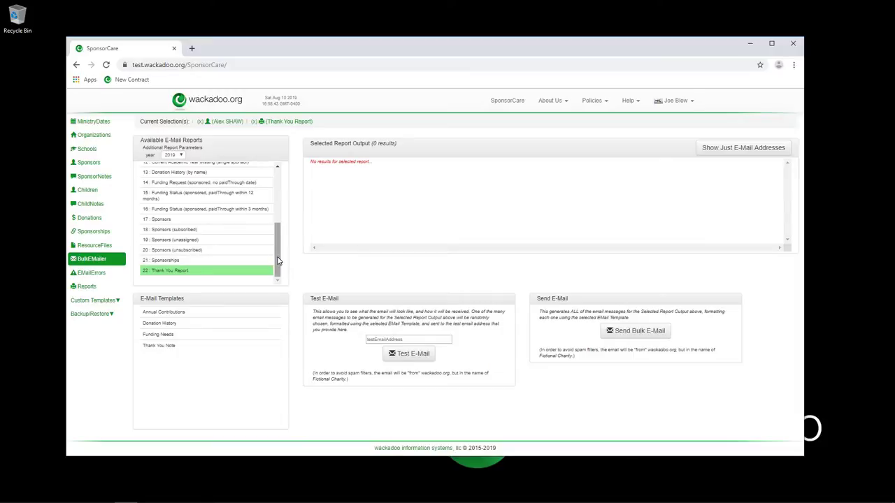
pyautogui.moveTo(277, 261)
pyautogui.mouseDown()
pyautogui.moveTo(284, 179)
pyautogui.moveTo(278, 274)
pyautogui.mouseUp()
pyautogui.scroll(5, 277, 174)
# Run the Annual Contributions (by name) report for 2017 and pick the Annual Contributions template.
pyautogui.click(172, 168)
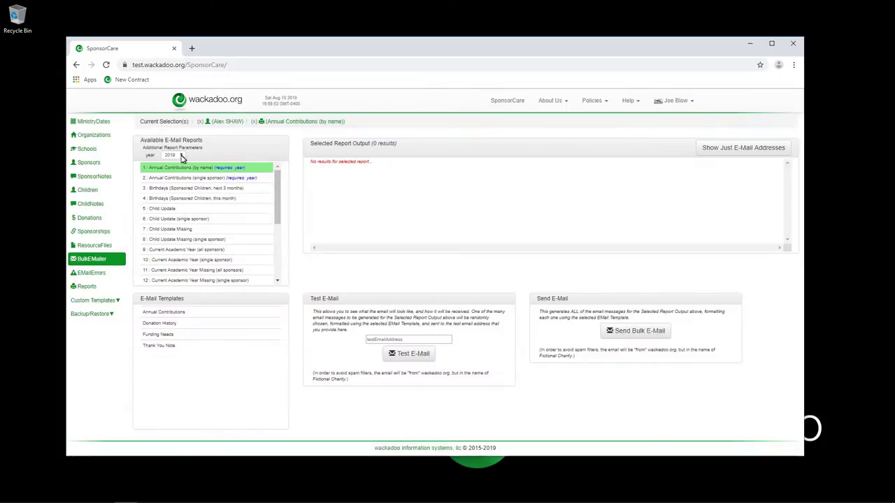
pyautogui.click(173, 155)
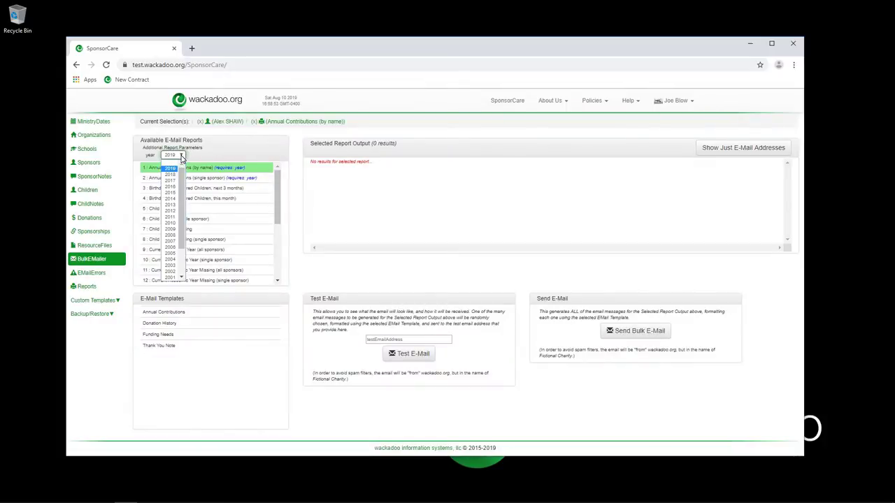
pyautogui.click(171, 176)
pyautogui.click(171, 172)
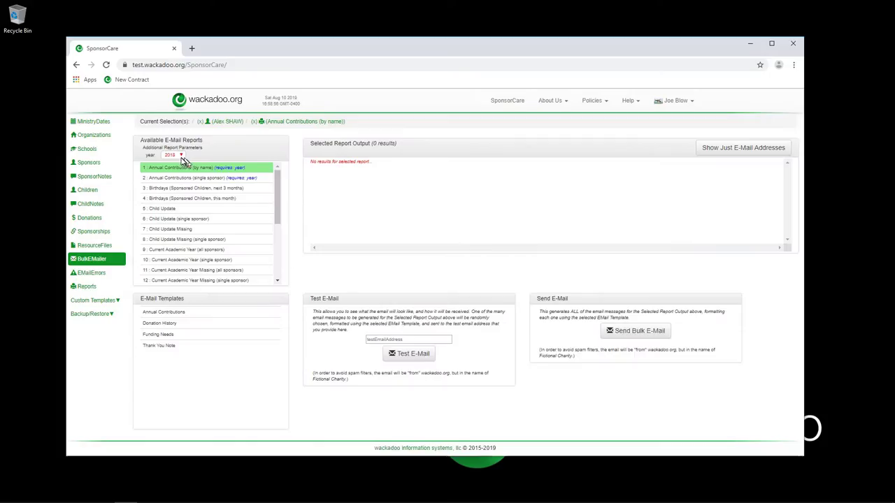
pyautogui.click(172, 154)
pyautogui.click(173, 185)
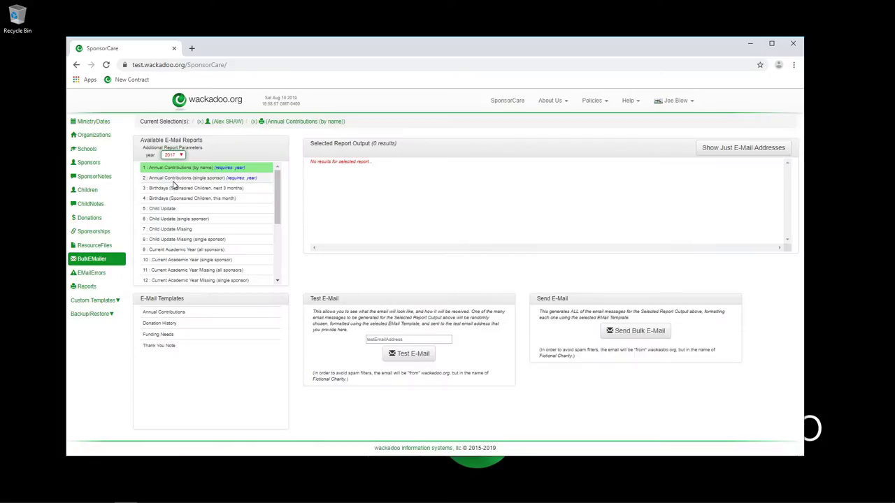
pyautogui.click(176, 168)
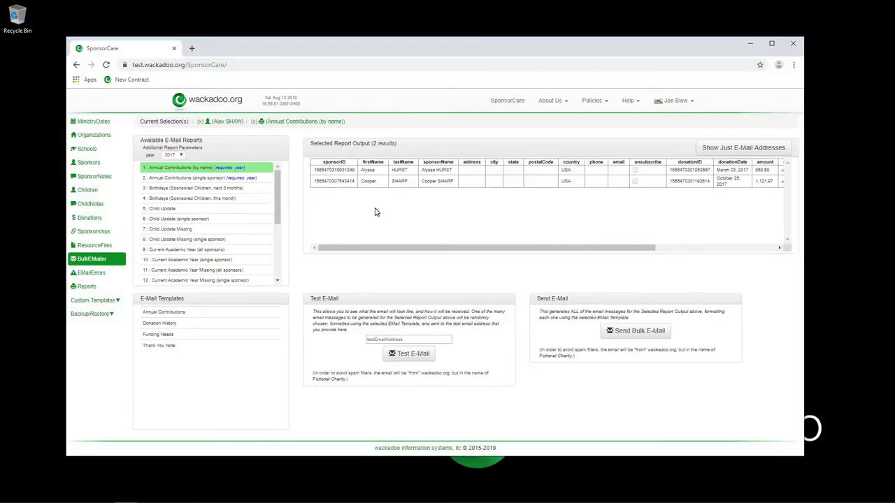
pyautogui.click(160, 314)
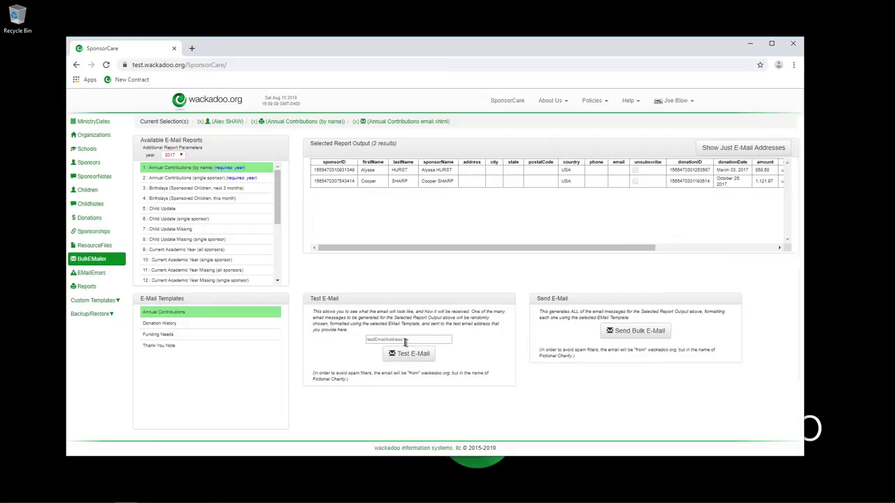
# Enter a test recipient e-mail address for the report.
pyautogui.click(399, 340)
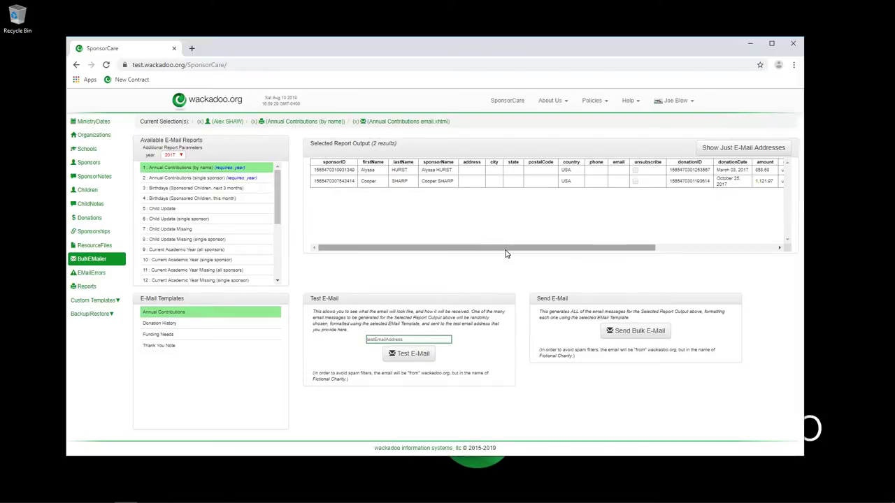
pyautogui.moveTo(506, 252); pyautogui.dragTo(669, 257)
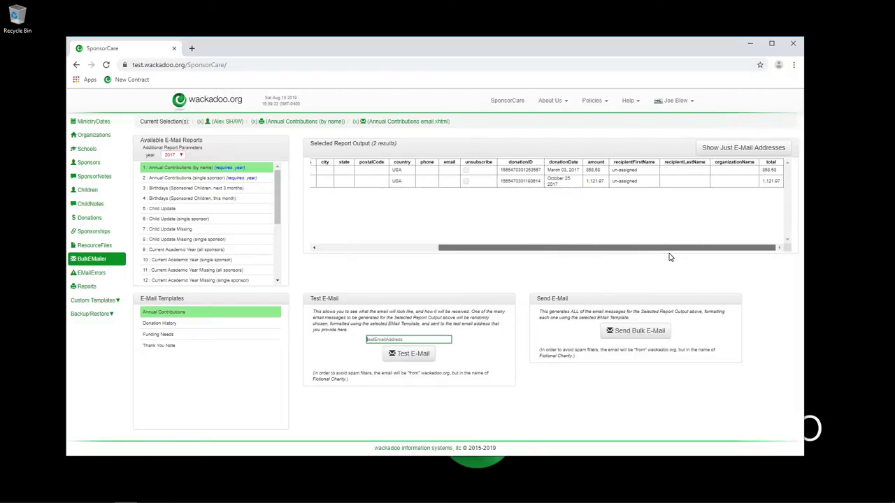
pyautogui.click(452, 173)
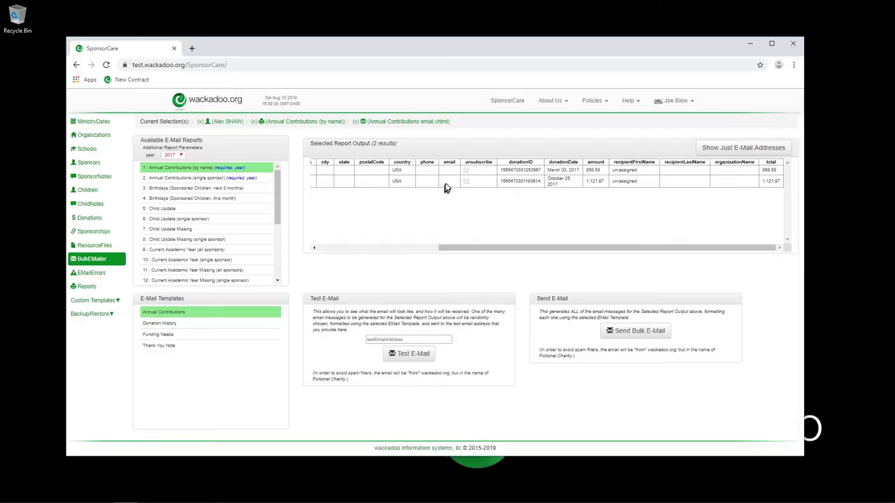
pyautogui.moveTo(452, 252); pyautogui.dragTo(254, 245)
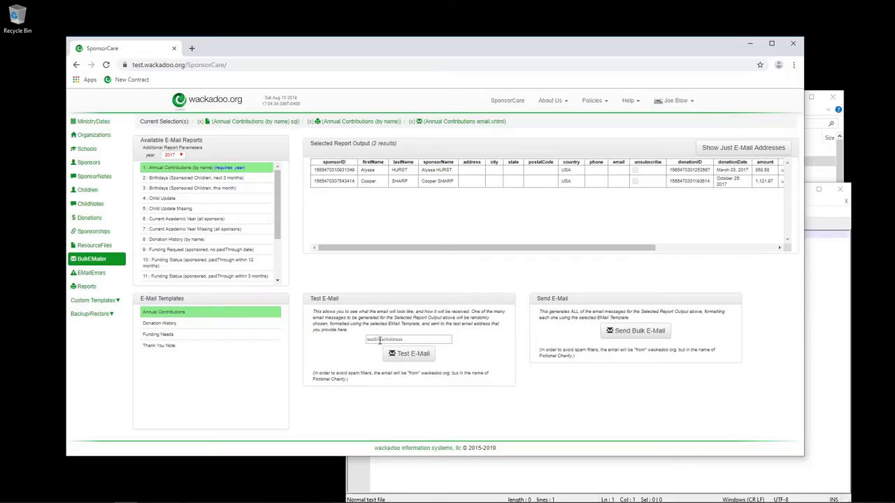
pyautogui.click(380, 341)
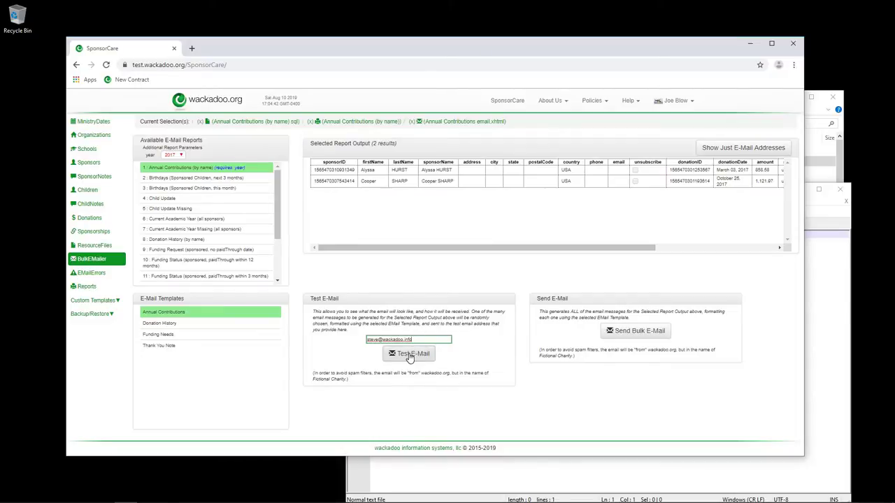
# Enter a test recipient address and set the e-mail subject to 'Test EMail - Annual Contribution Example'.
pyautogui.click(409, 354)
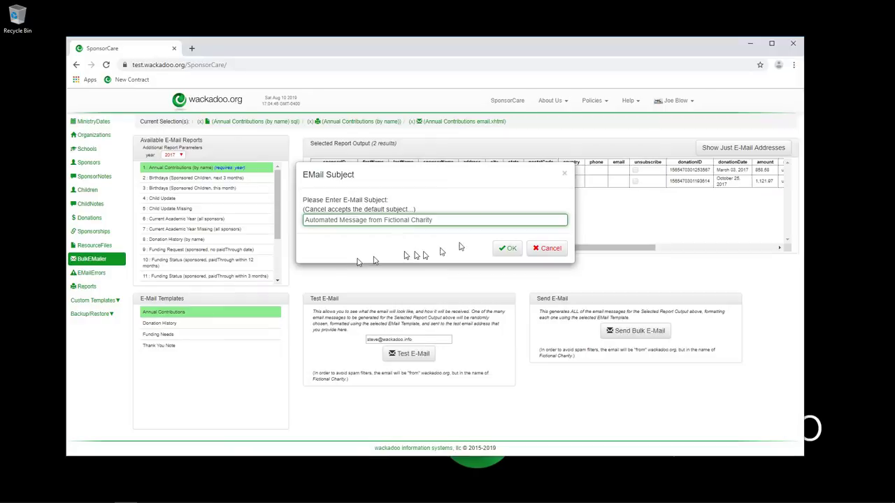
pyautogui.moveTo(474, 218); pyautogui.dragTo(240, 200)
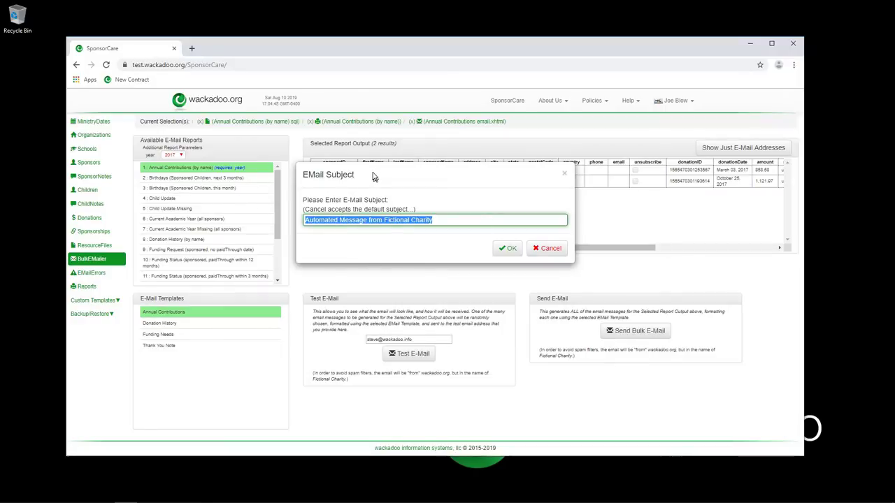
pyautogui.write('Test EMail - Annual Contri')
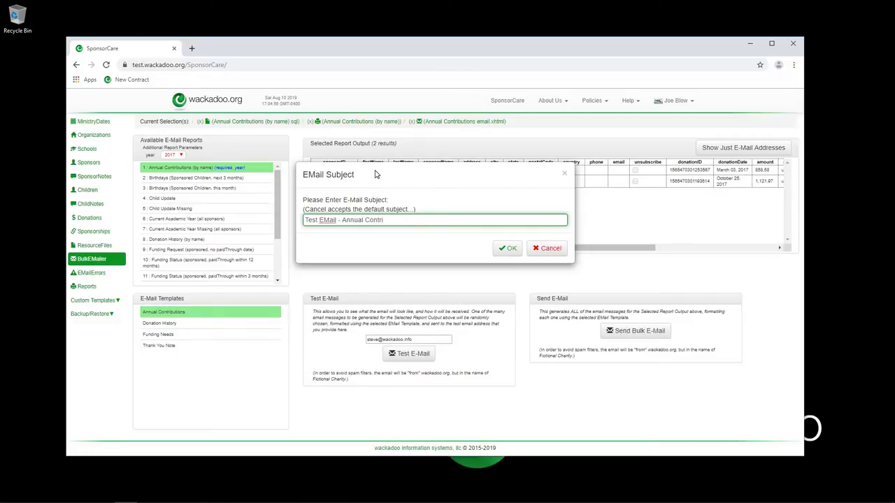
pyautogui.write('xample')
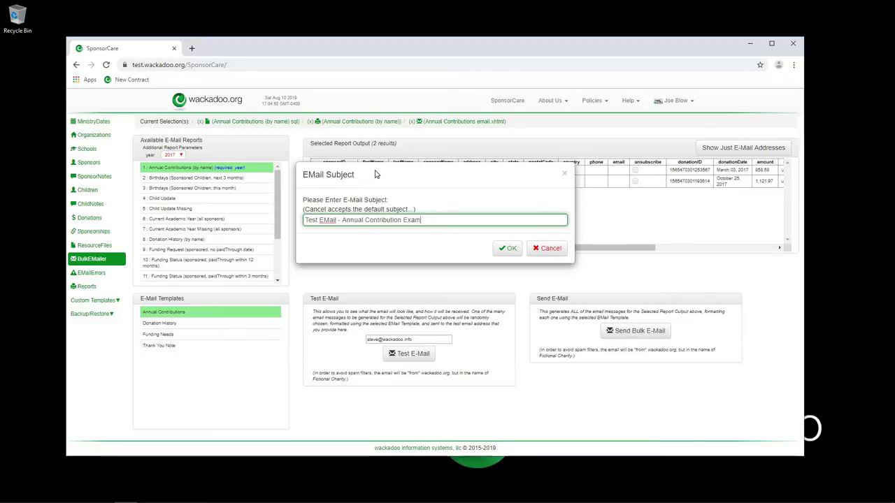
pyautogui.click(505, 249)
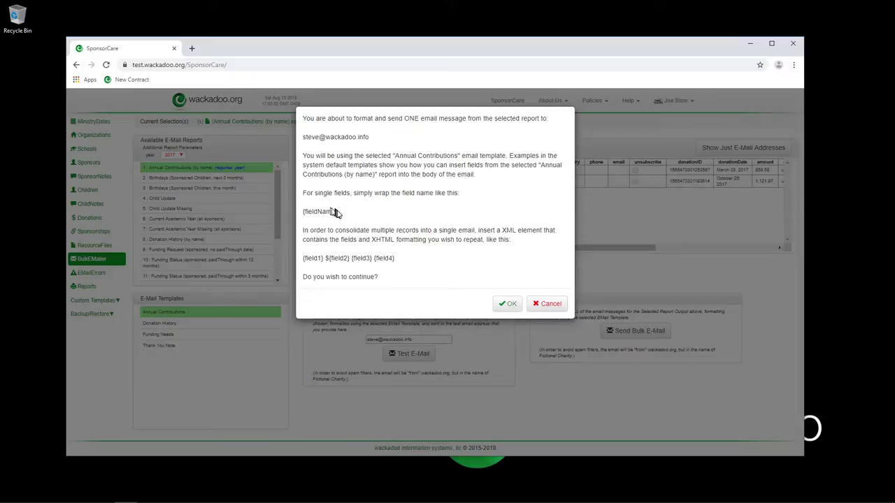
# Confirm sending the single test e-mail and dismiss the transmission-complete message.
pyautogui.moveTo(339, 211); pyautogui.dragTo(304, 211)
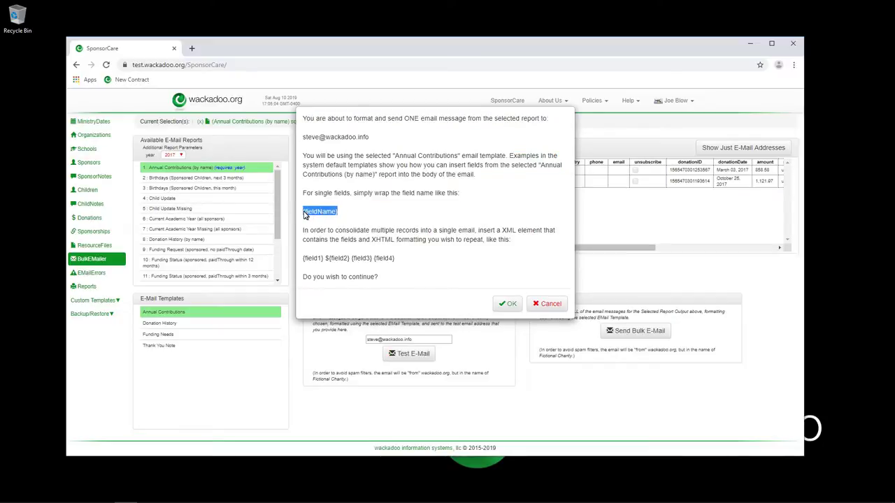
pyautogui.click(428, 187)
pyautogui.click(508, 305)
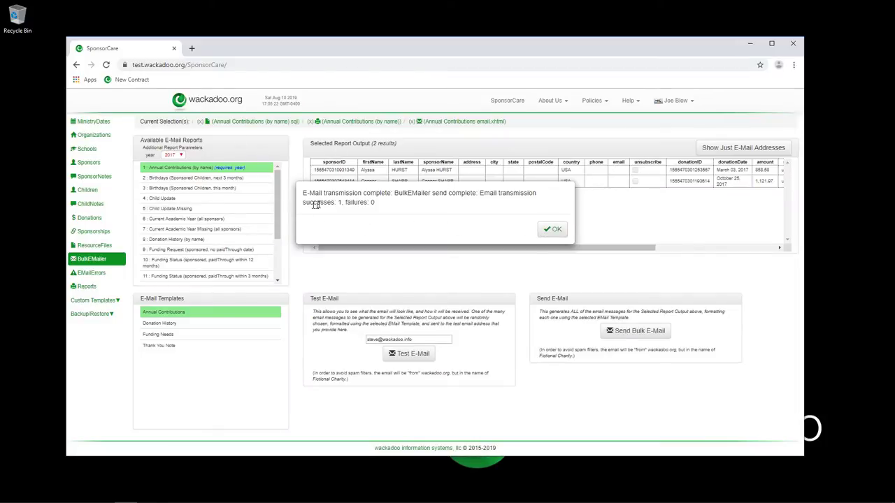
pyautogui.click(553, 230)
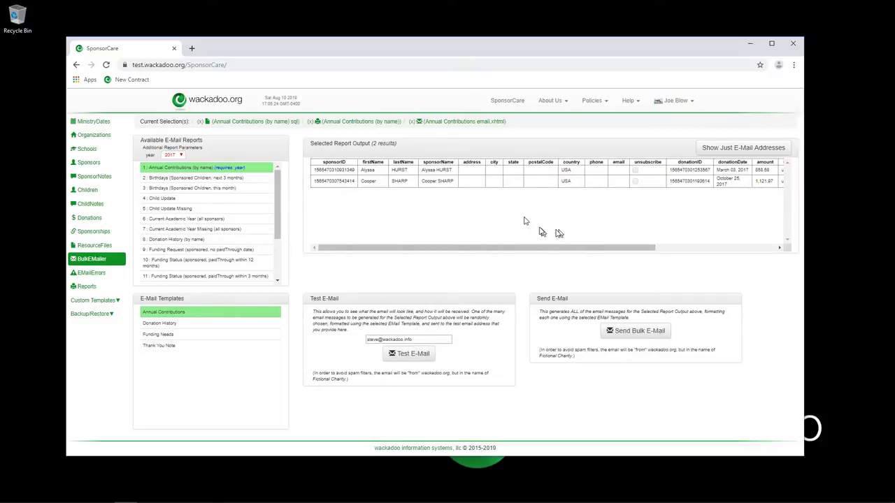
# Open Windows Mail and sync the inbox so the Annual Contribution test e-mail arrives.
pyautogui.moveTo(105, 495)
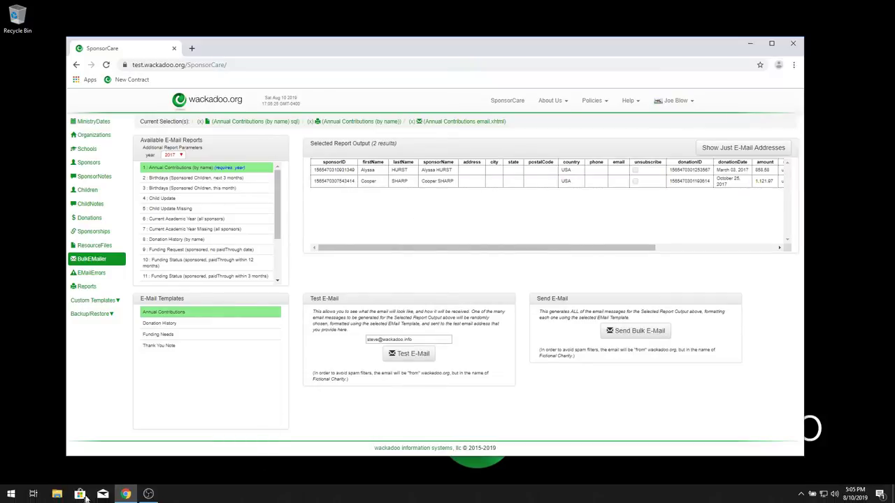
pyautogui.click(104, 494)
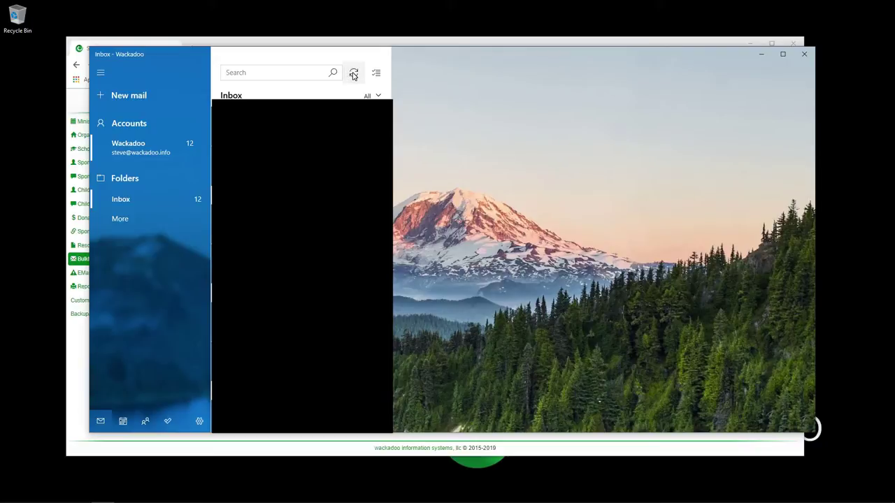
pyautogui.click(354, 72)
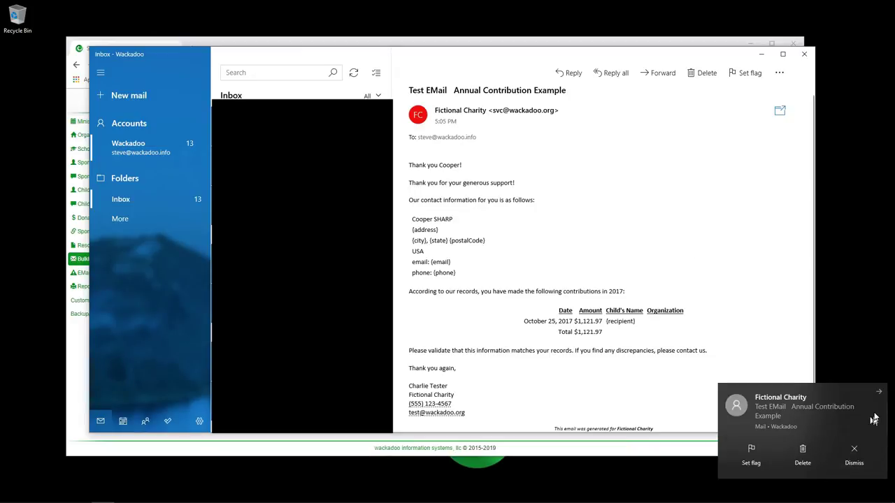
pyautogui.click(854, 453)
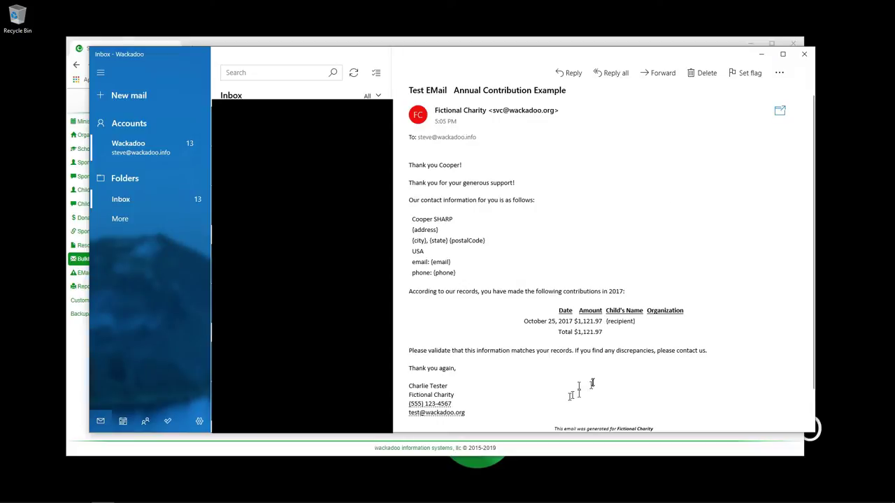
# Close Mail, preview the Child Update Missing and Current Academic Year outputs, then reselect Annual Contributions (by name).
pyautogui.click(806, 54)
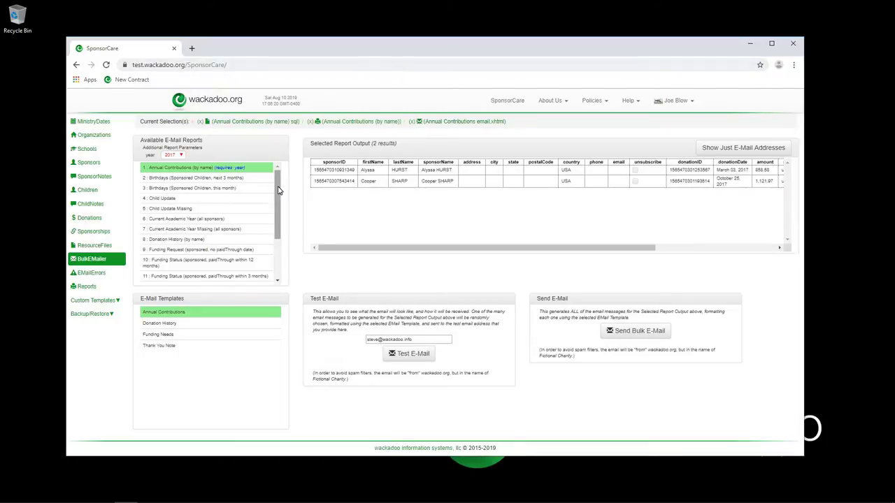
pyautogui.click(167, 209)
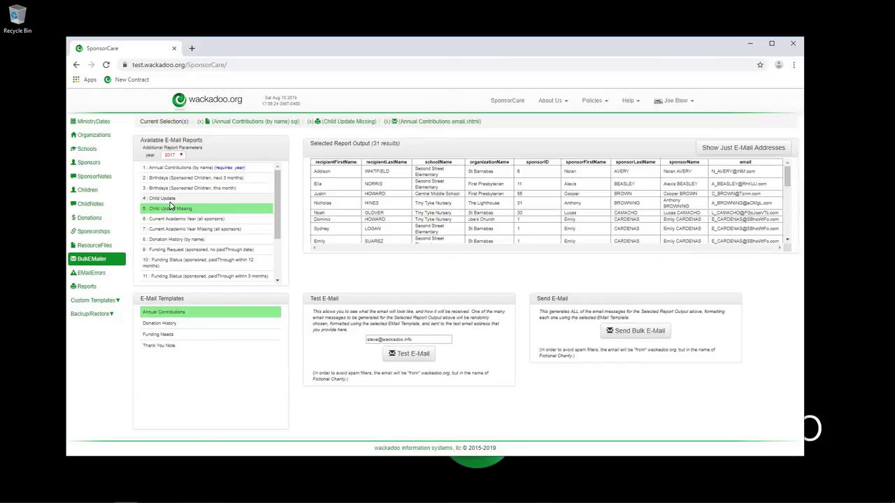
pyautogui.click(168, 220)
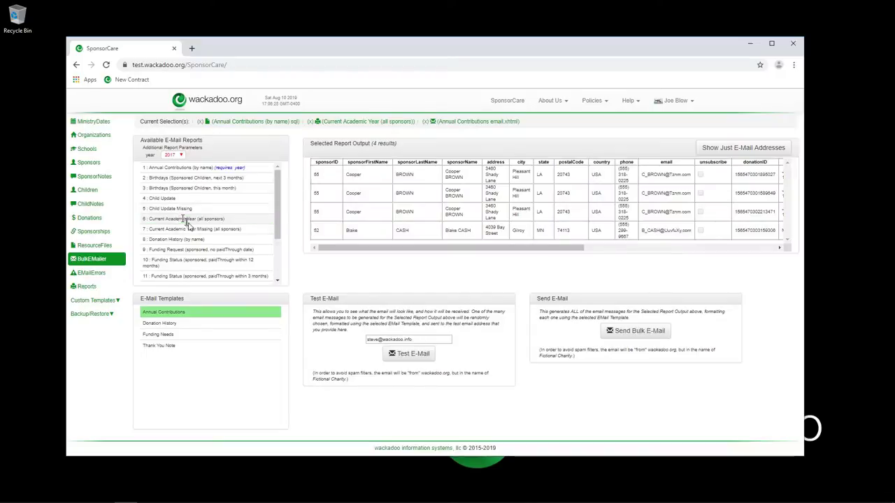
pyautogui.click(179, 168)
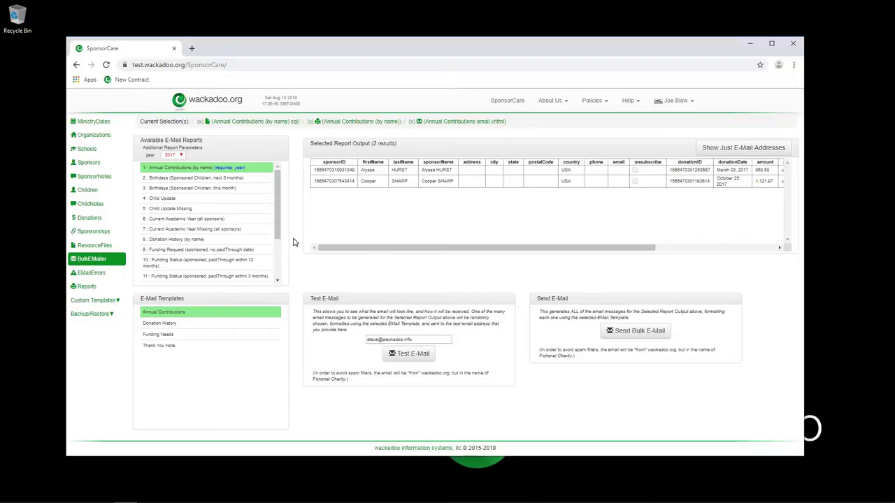
# Glance at account options and EmailErrors, then clear the report, e-mail template and SQL template selections.
pyautogui.click(678, 103)
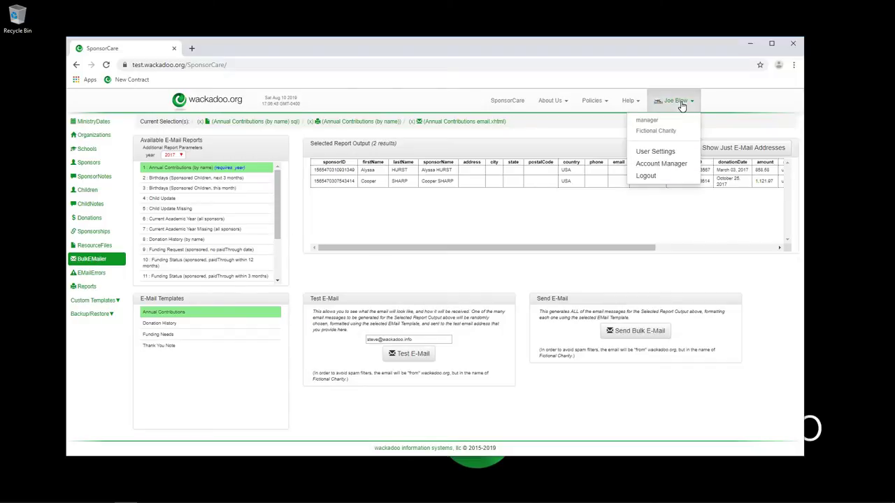
pyautogui.click(584, 137)
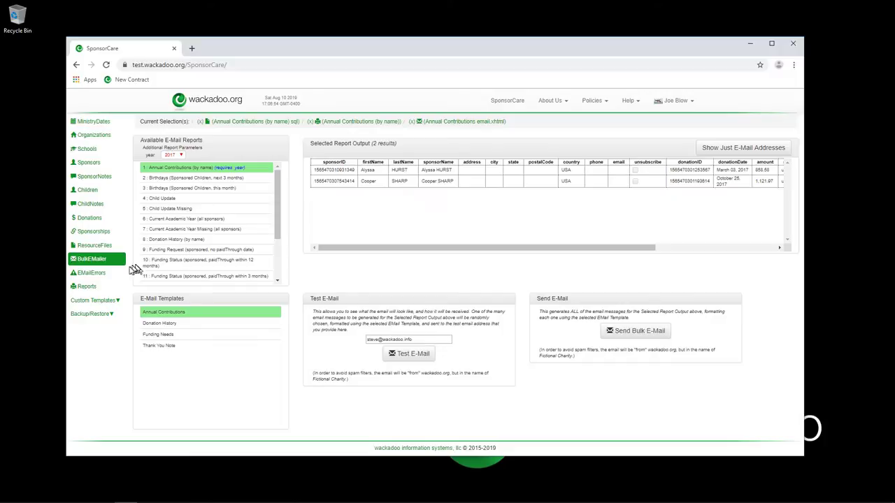
pyautogui.click(92, 274)
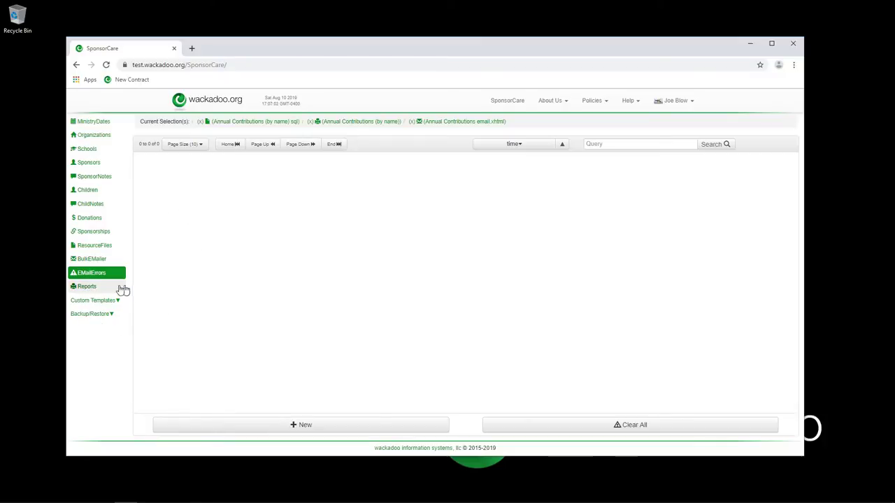
pyautogui.click(88, 288)
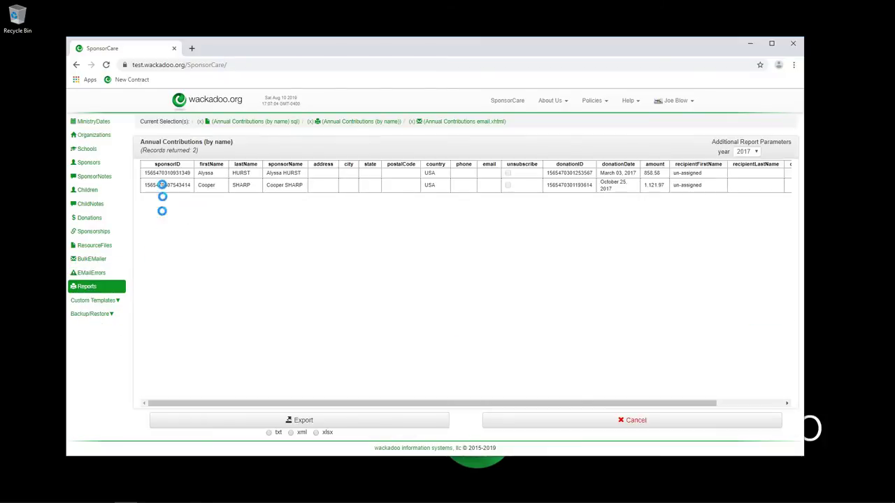
pyautogui.click(334, 126)
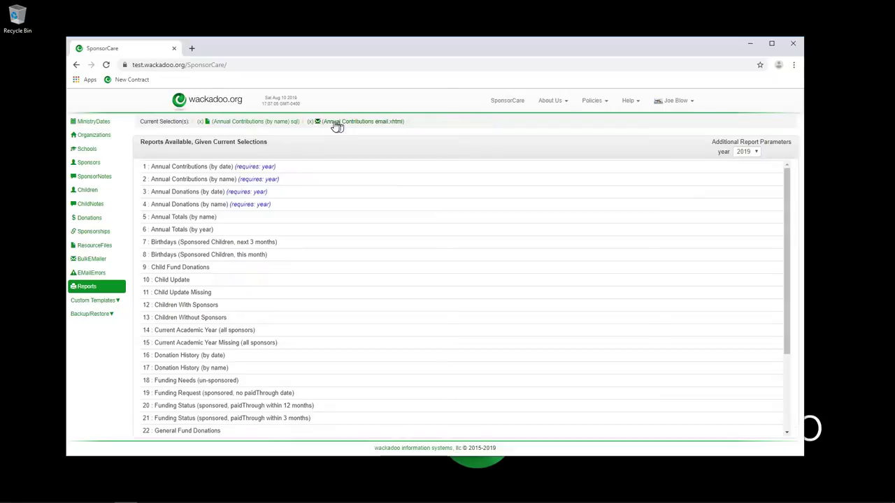
pyautogui.click(335, 123)
pyautogui.click(253, 123)
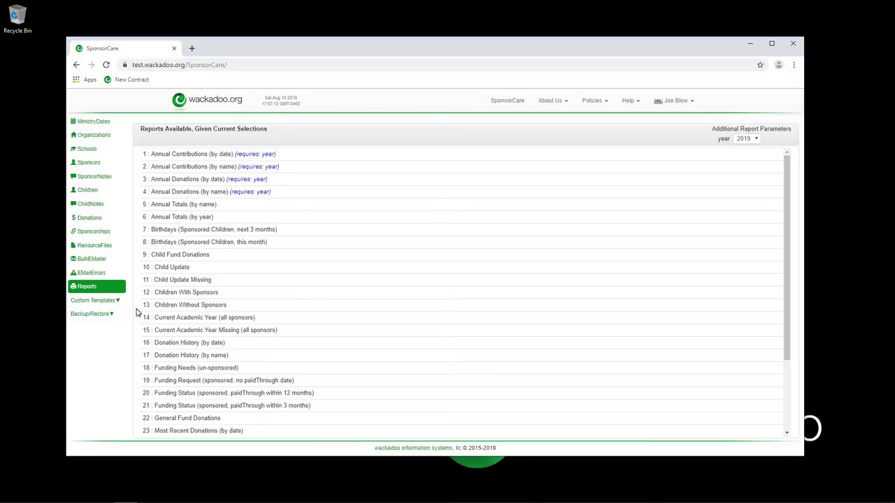
# Pick a sponsor to view its available reports, then remove that sponsor from the selections.
pyautogui.click(90, 165)
pyautogui.click(190, 163)
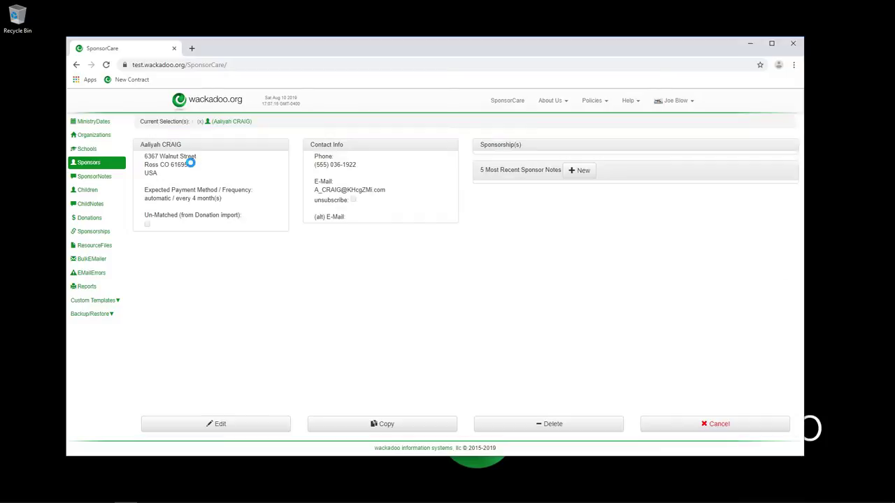
pyautogui.click(87, 288)
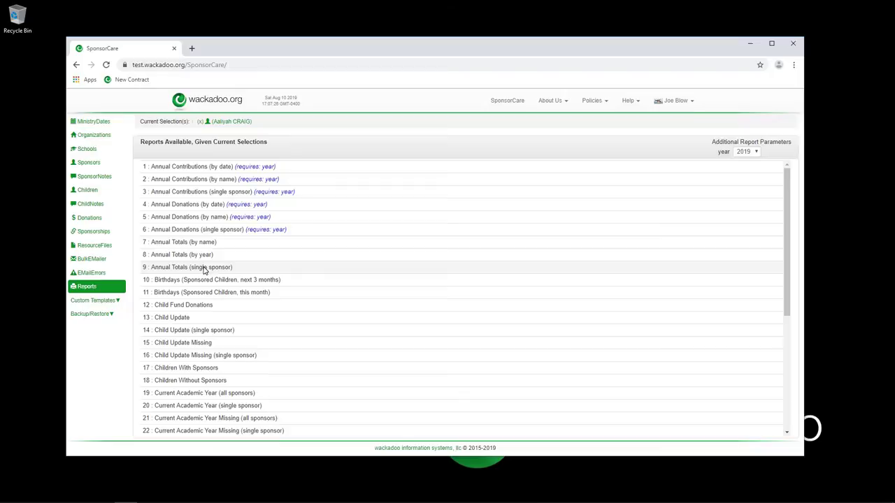
pyautogui.click(204, 256)
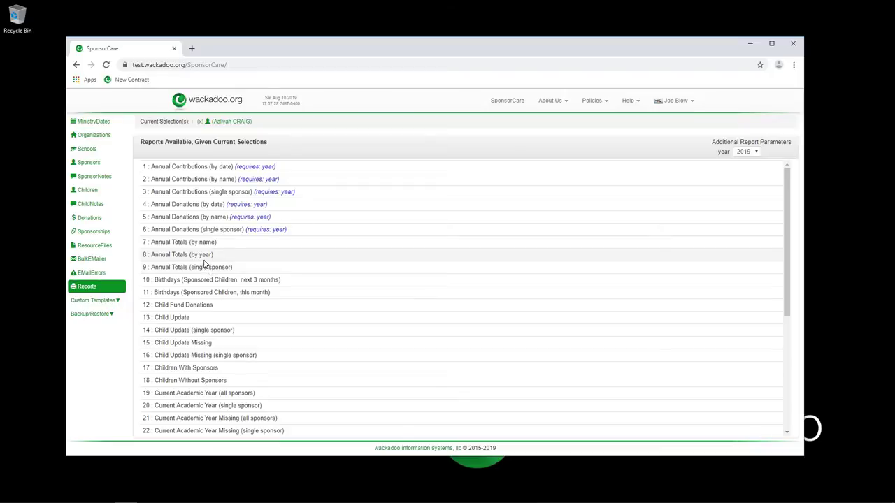
pyautogui.click(217, 121)
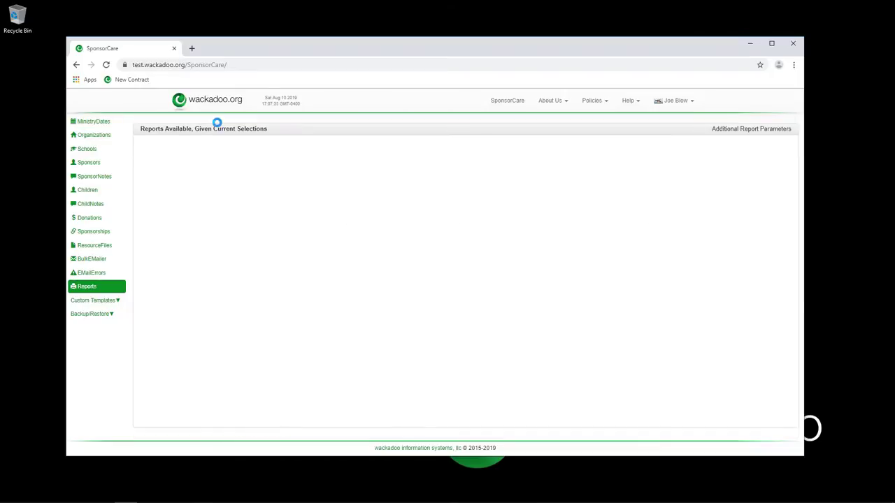
pyautogui.click(117, 303)
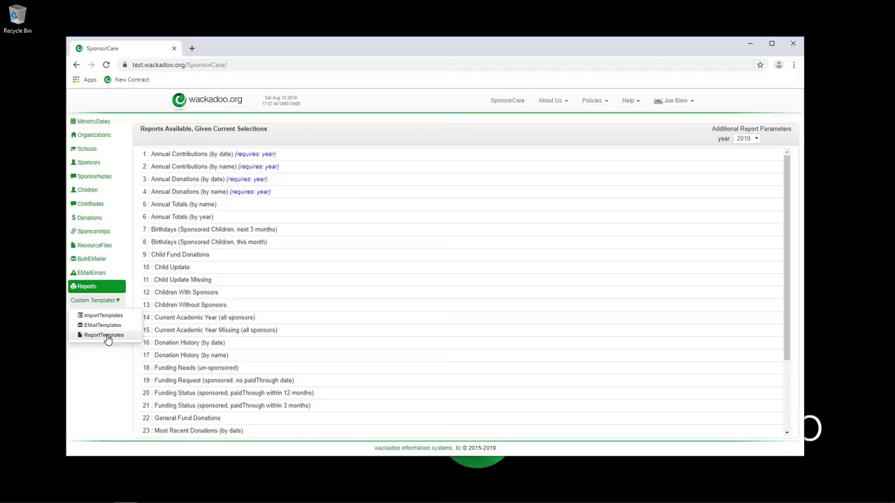
# Inspect the SQL of the Annual Contributions (by date) report template, then return to the reports list.
pyautogui.click(105, 336)
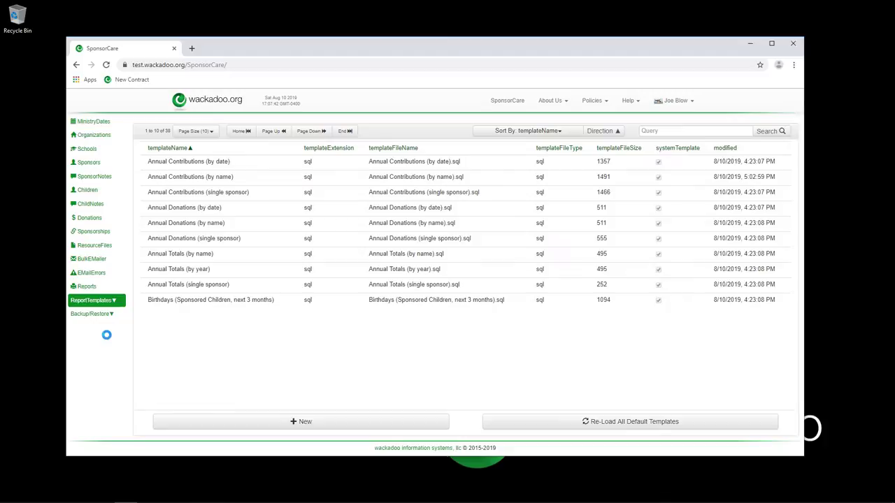
pyautogui.click(255, 162)
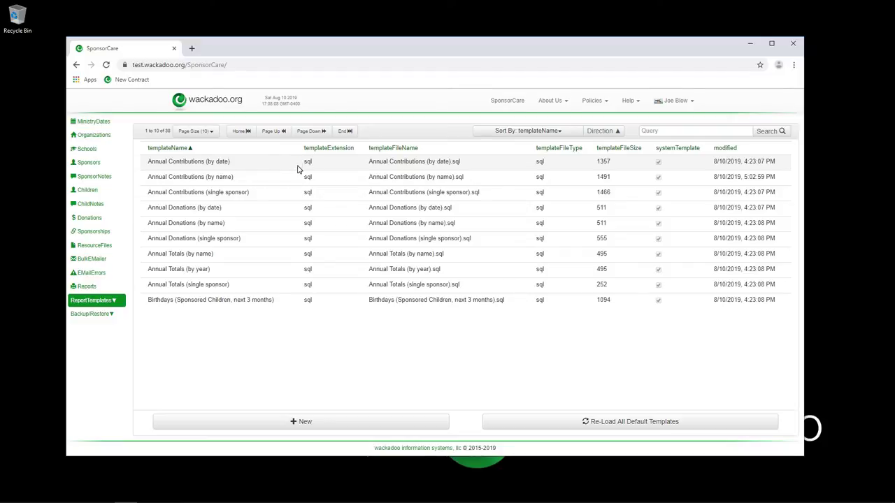
pyautogui.click(231, 166)
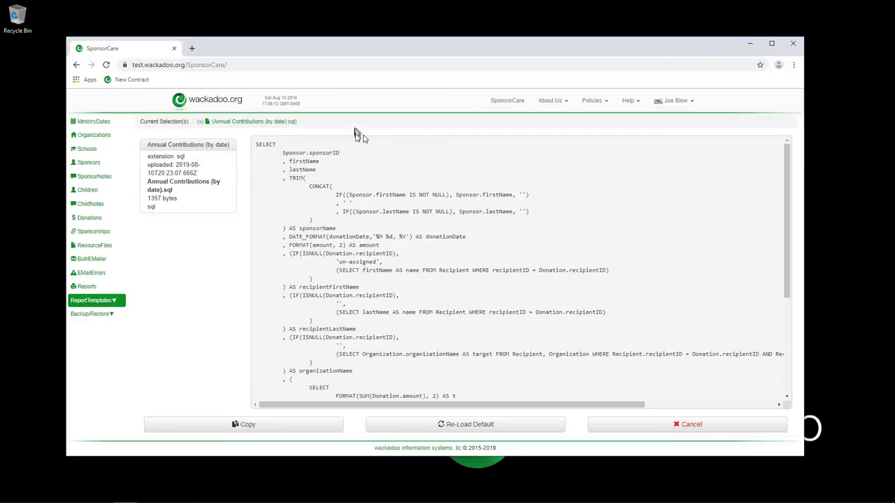
pyautogui.click(233, 122)
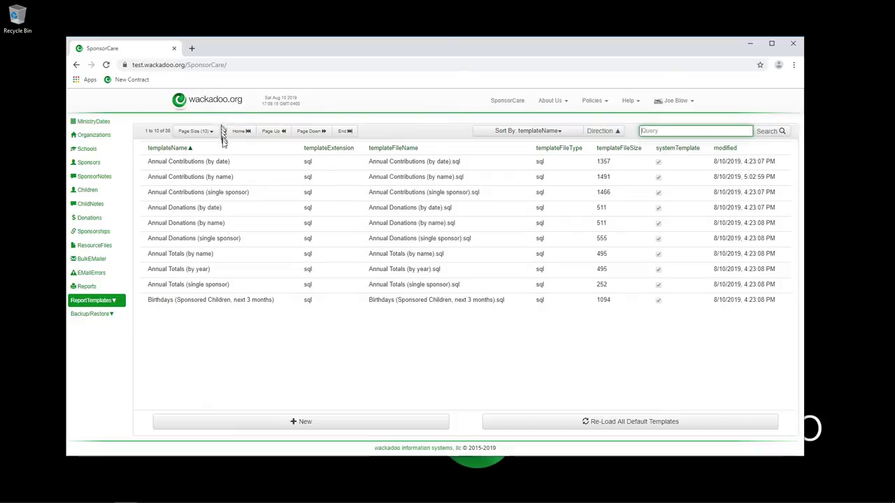
pyautogui.click(91, 288)
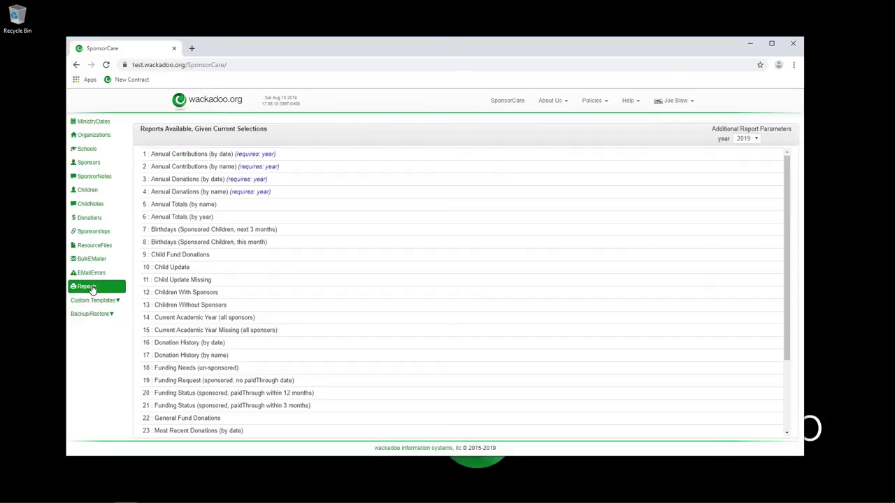
# Run the 5: Annual Totals (by name) report for 2019, review its 36 records, and close it.
pyautogui.click(177, 205)
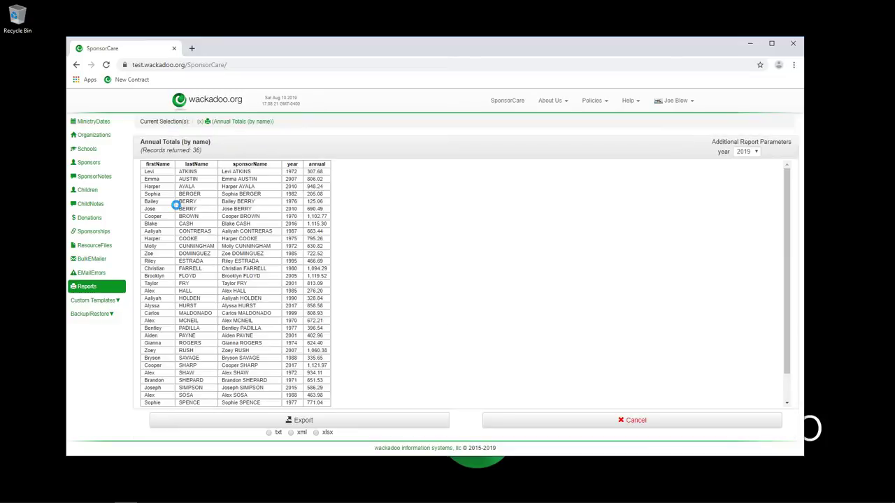
pyautogui.click(306, 439)
pyautogui.click(223, 123)
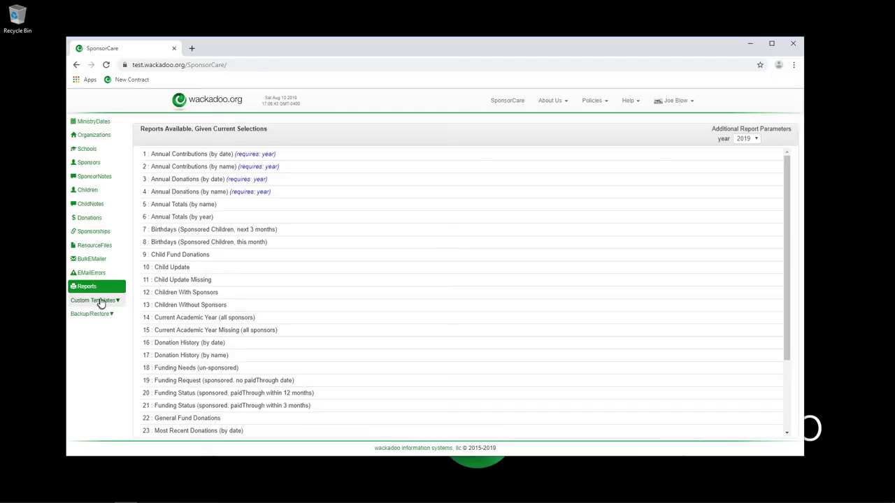
# Open the Annual Contributions template under Custom Templates > EMailTemplates, then go to the Sponsors list.
pyautogui.click(103, 301)
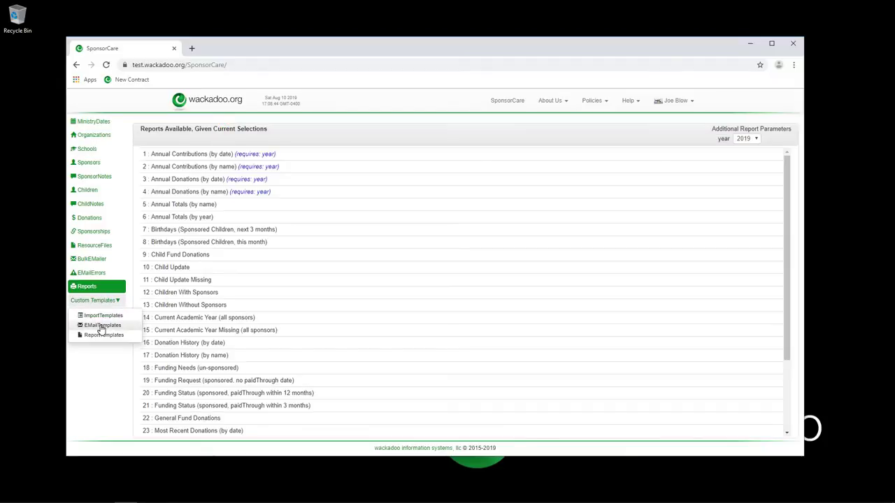
pyautogui.click(101, 328)
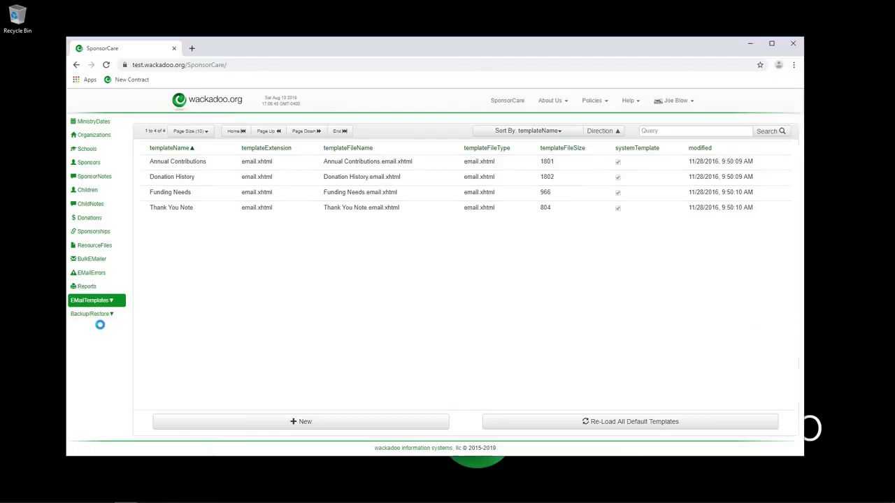
pyautogui.click(216, 164)
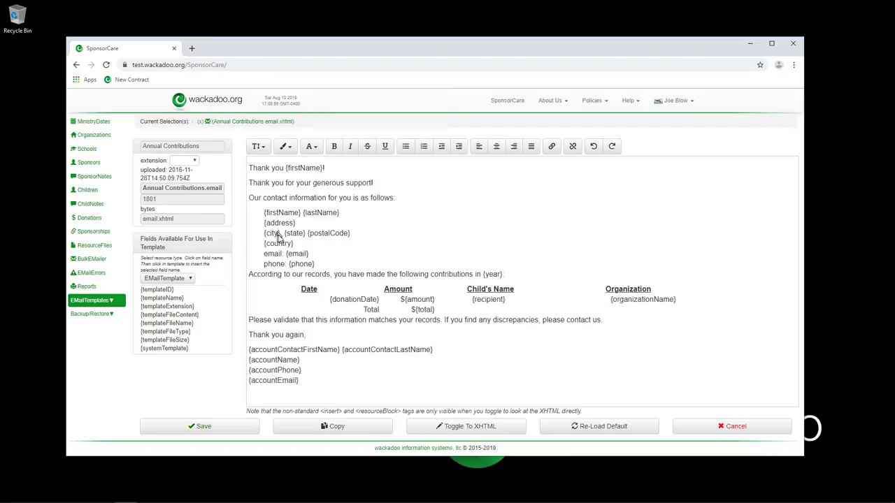
pyautogui.click(89, 164)
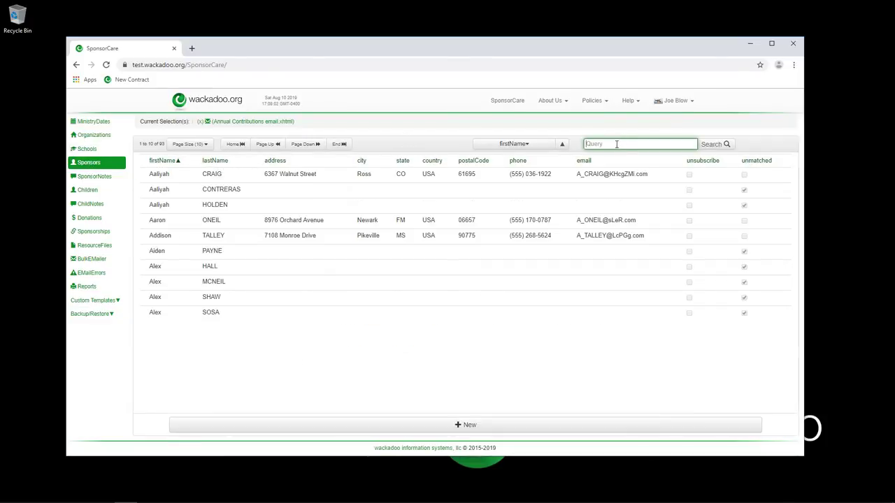
# Search sponsors by first name, open the matching record in Edit mode, then remove it unchanged.
pyautogui.press('Return')
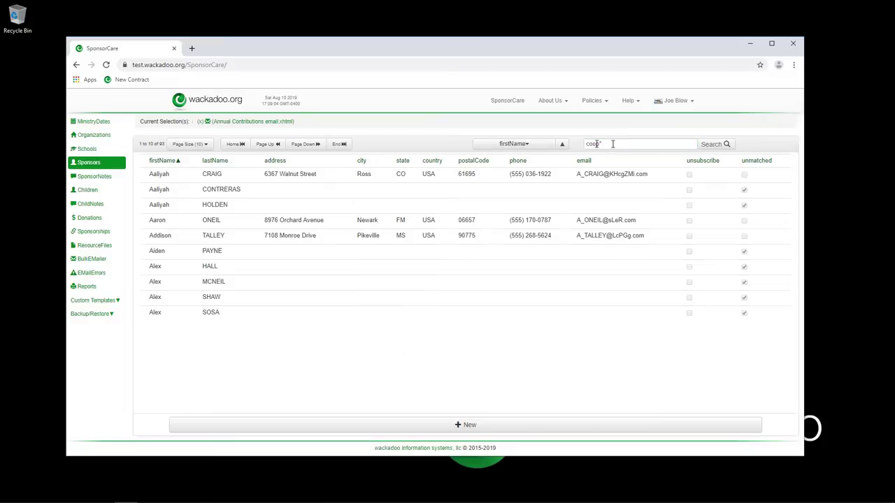
pyautogui.click(212, 191)
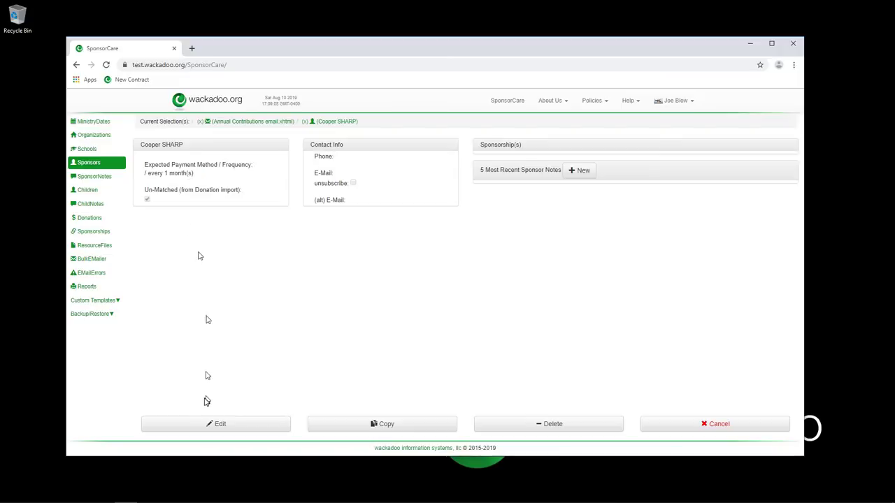
pyautogui.click(219, 425)
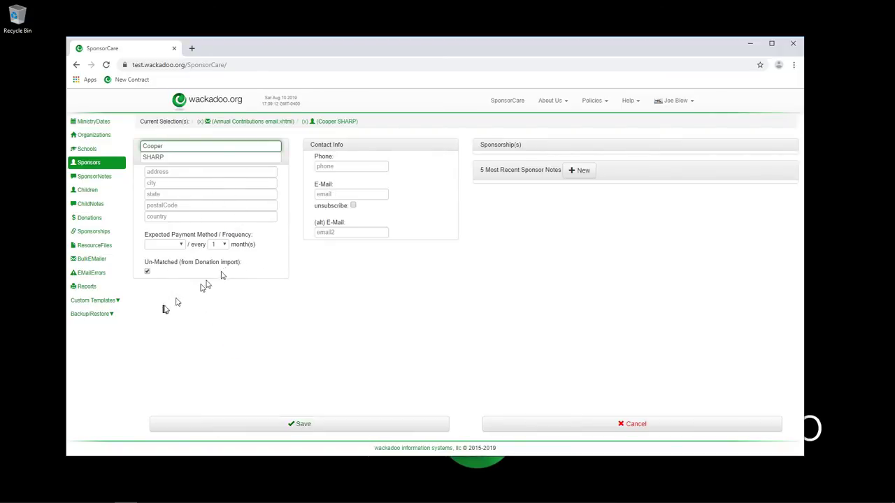
pyautogui.click(304, 122)
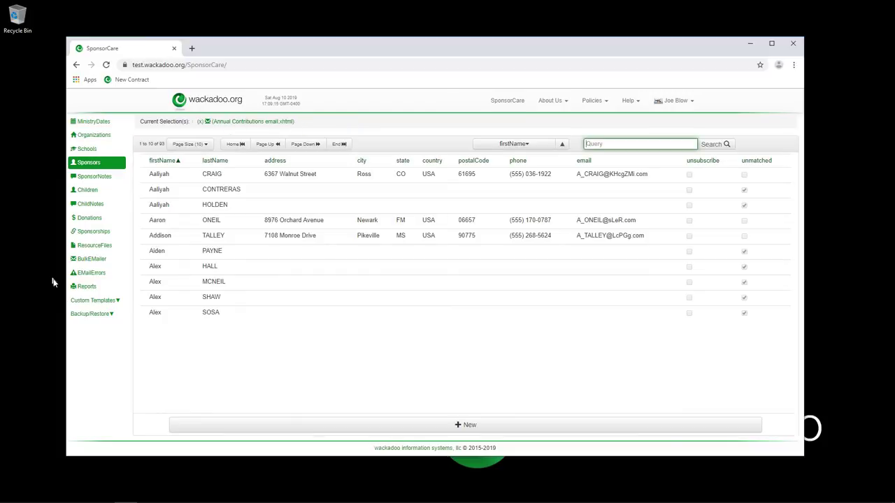
pyautogui.click(96, 301)
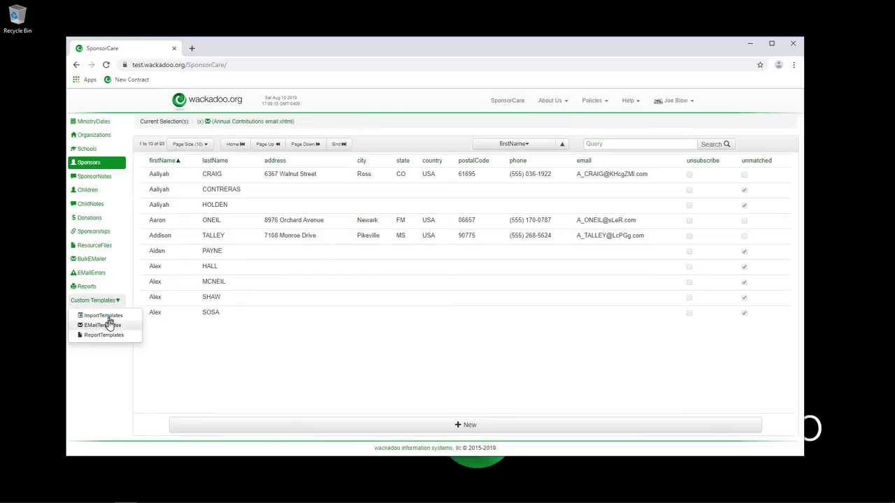
# Open the Annual Contributions e-mail template, browse the Sponsor fields, then switch back to EMailTemplate fields.
pyautogui.click(110, 325)
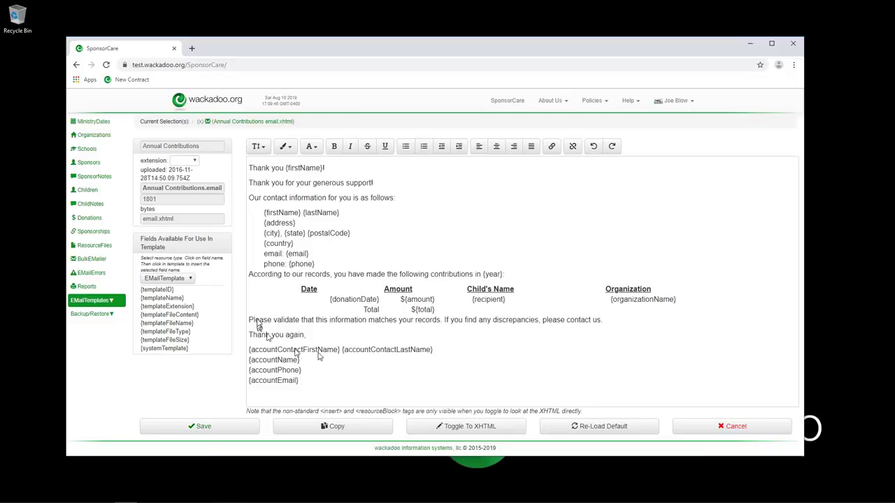
pyautogui.click(186, 280)
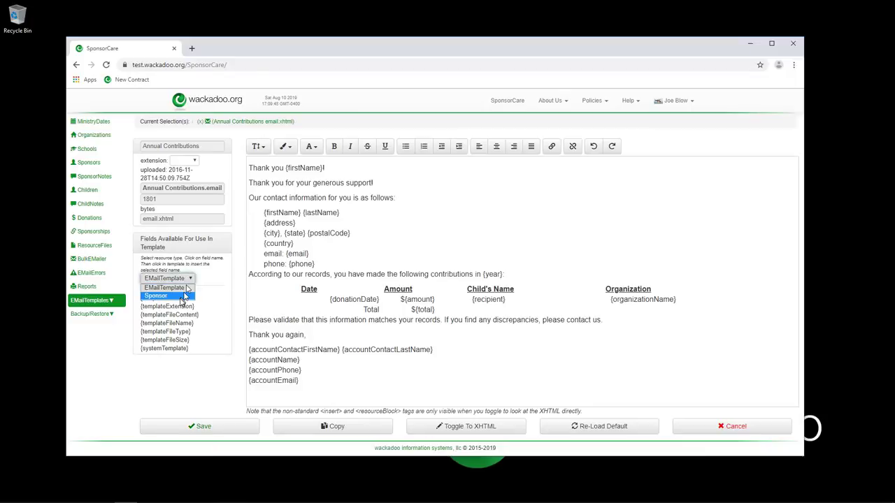
pyautogui.click(188, 297)
pyautogui.scroll(-5, 221, 314)
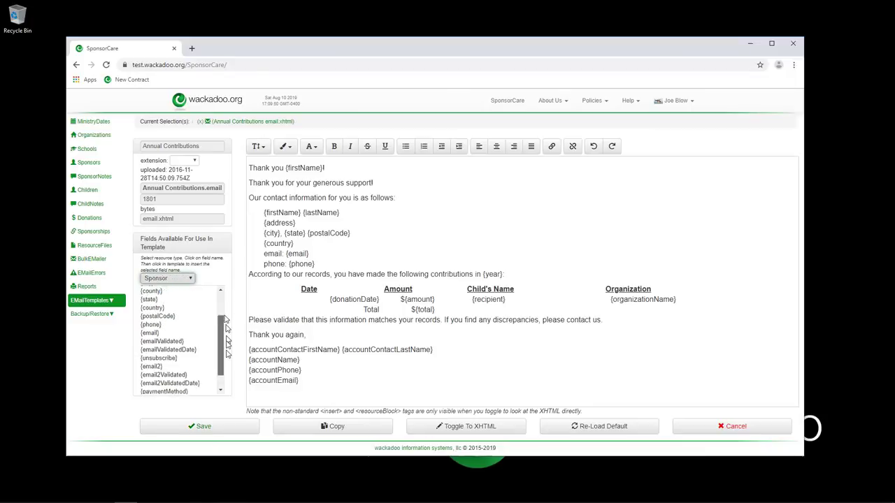
pyautogui.scroll(5, 221, 315)
pyautogui.click(192, 279)
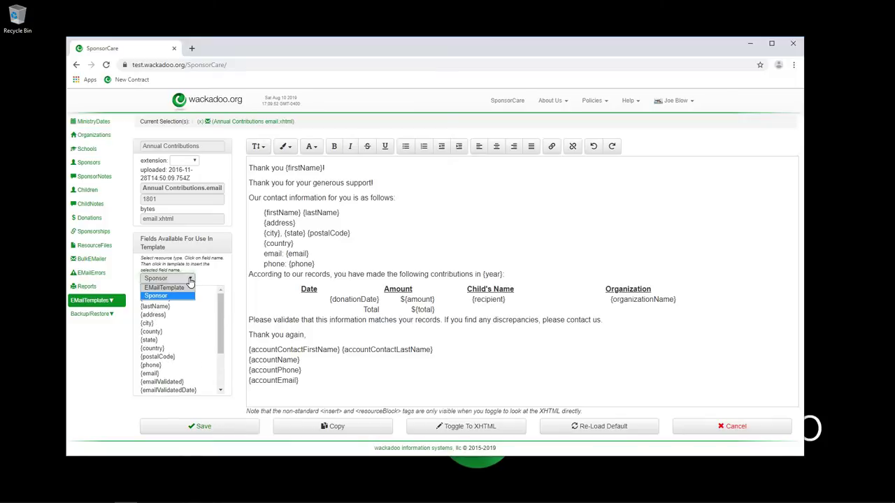
pyautogui.click(181, 288)
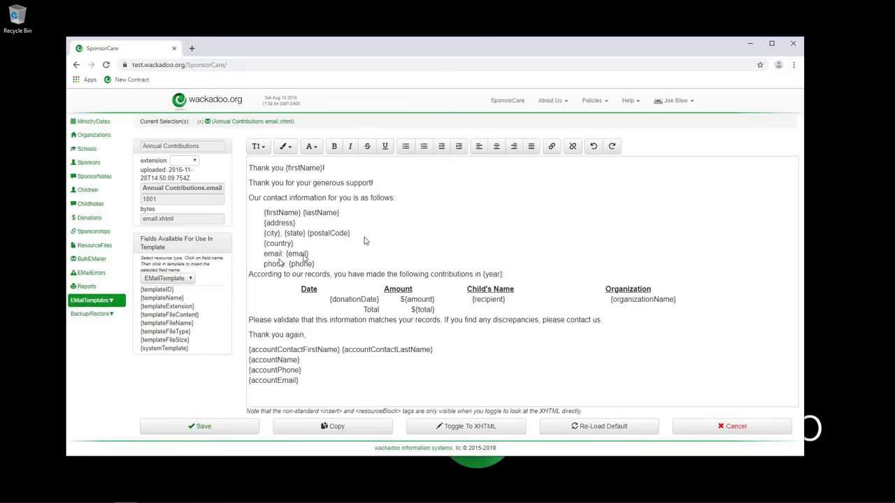
pyautogui.click(475, 433)
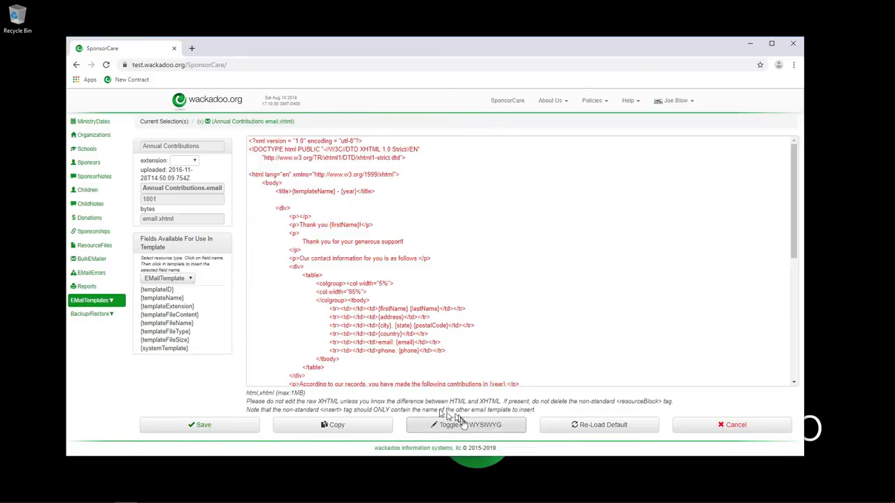
# Switch the Annual Contributions template back to WYSIWYG view and place the caret in the letter's first line.
pyautogui.click(470, 426)
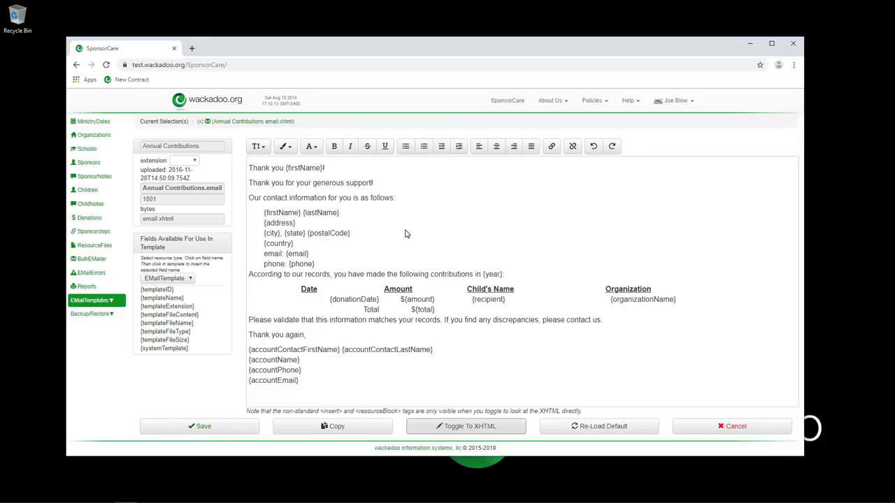
pyautogui.click(372, 174)
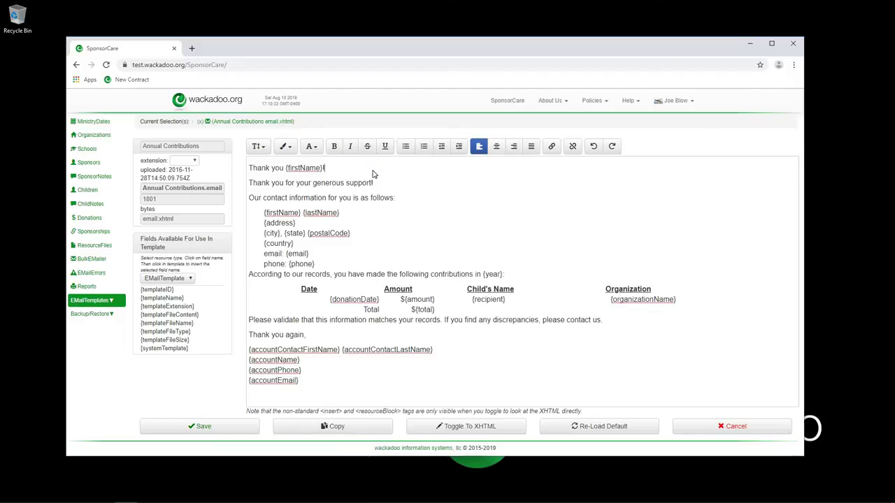
pyautogui.click(369, 170)
pyautogui.click(101, 305)
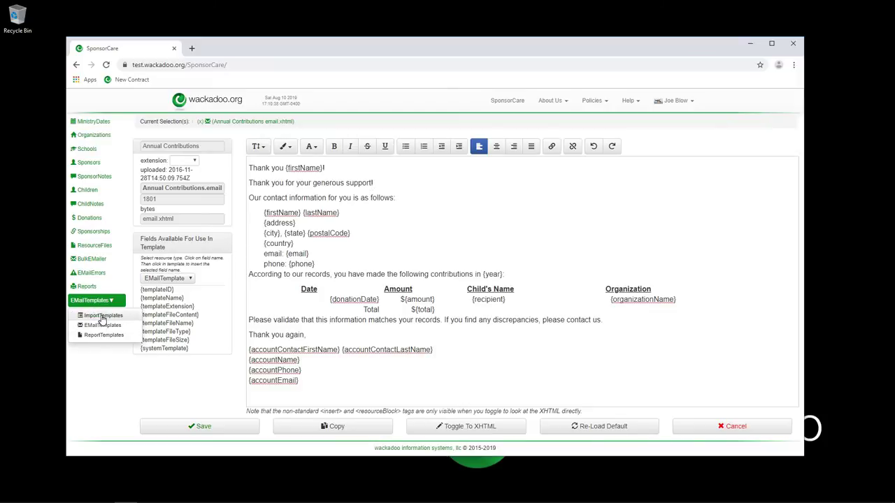
# Open the Monthly Report From Church import template and highlight 'Report' in its name.
pyautogui.click(102, 317)
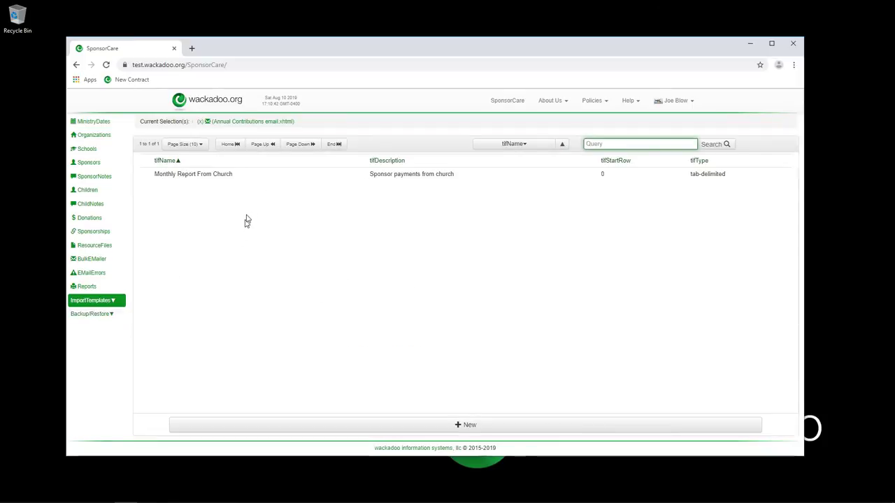
pyautogui.click(305, 176)
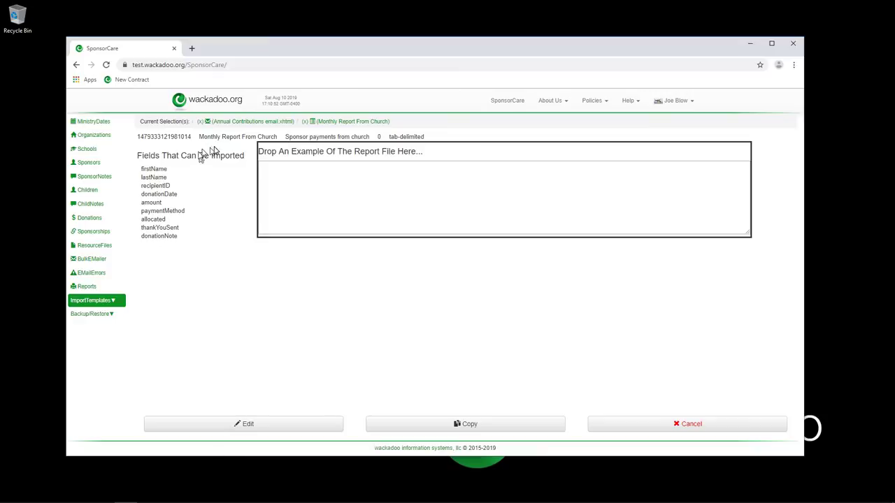
pyautogui.doubleClick(231, 137)
pyautogui.click(276, 138)
pyautogui.click(82, 220)
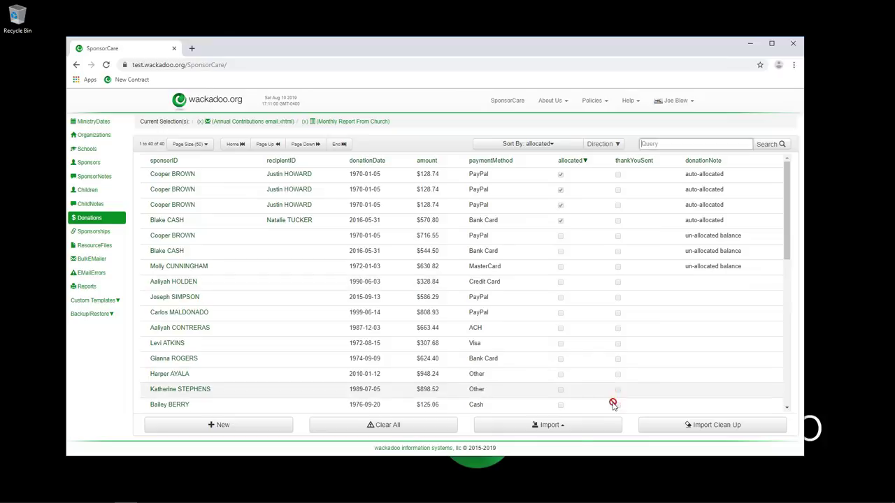
pyautogui.click(563, 427)
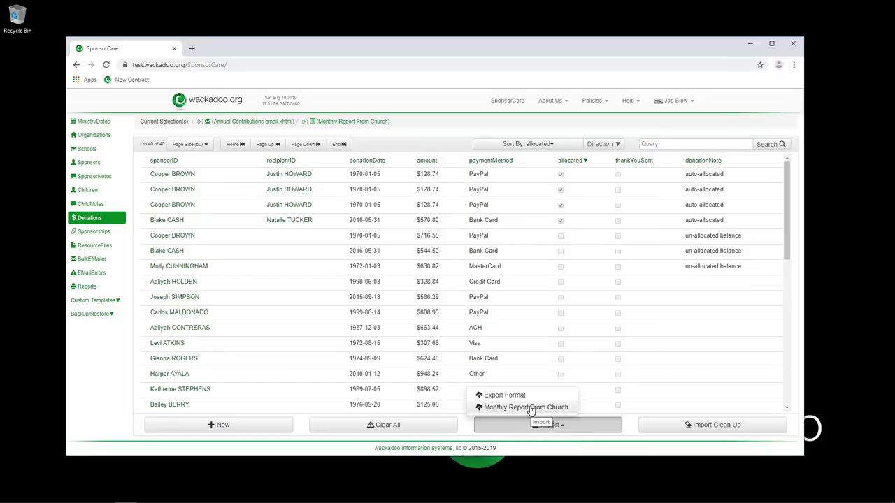
pyautogui.click(115, 308)
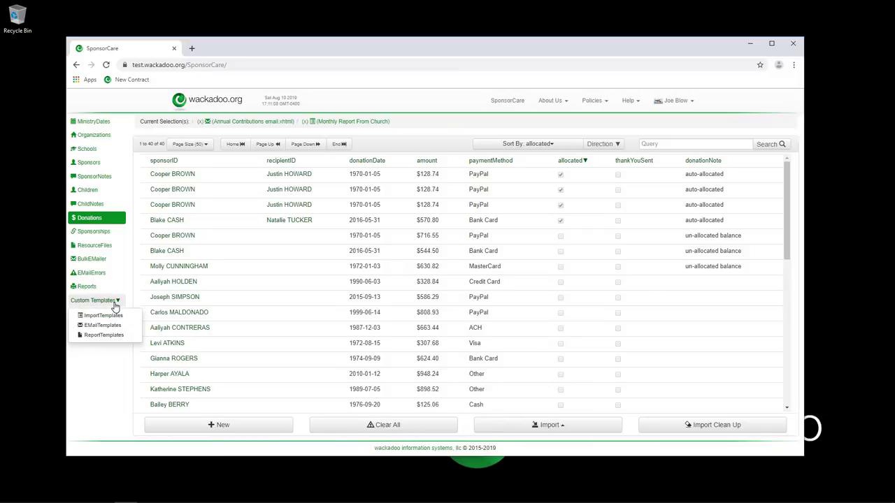
pyautogui.click(110, 319)
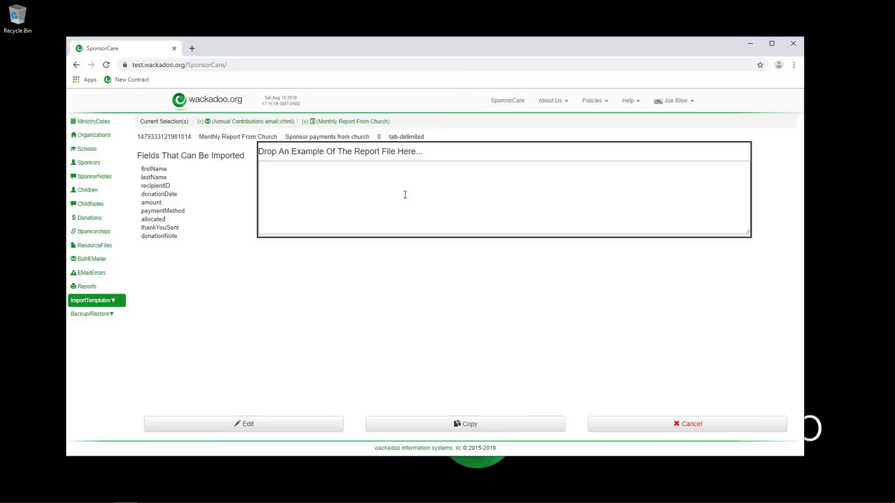
# Check Backup/Restore, return to Sponsors, and clear the Monthly Report and Annual Contributions selections.
pyautogui.click(112, 315)
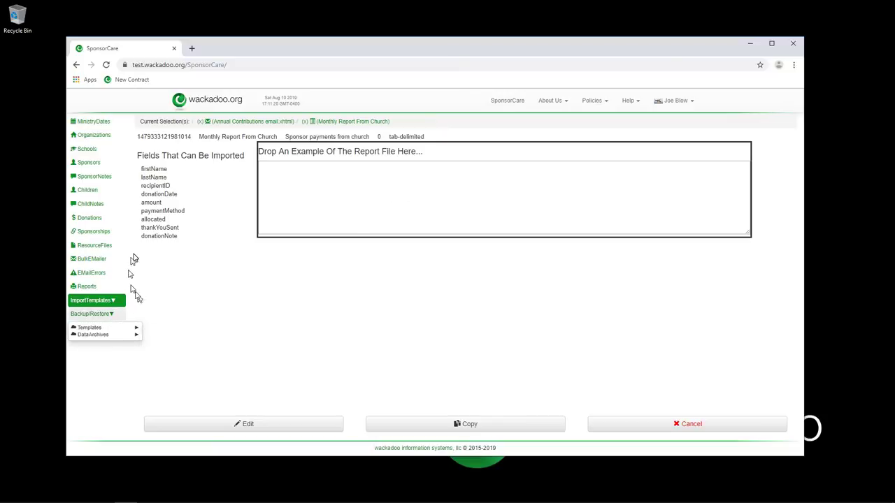
pyautogui.click(135, 258)
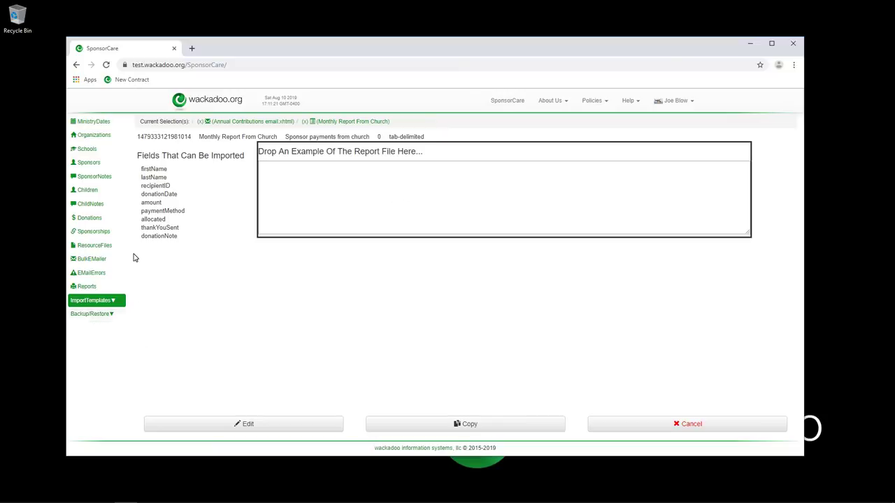
pyautogui.click(89, 167)
pyautogui.click(304, 122)
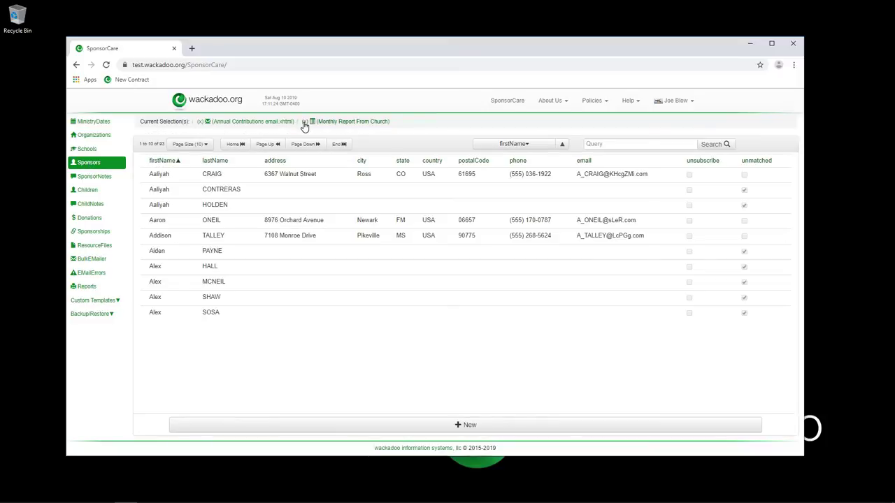
pyautogui.click(201, 122)
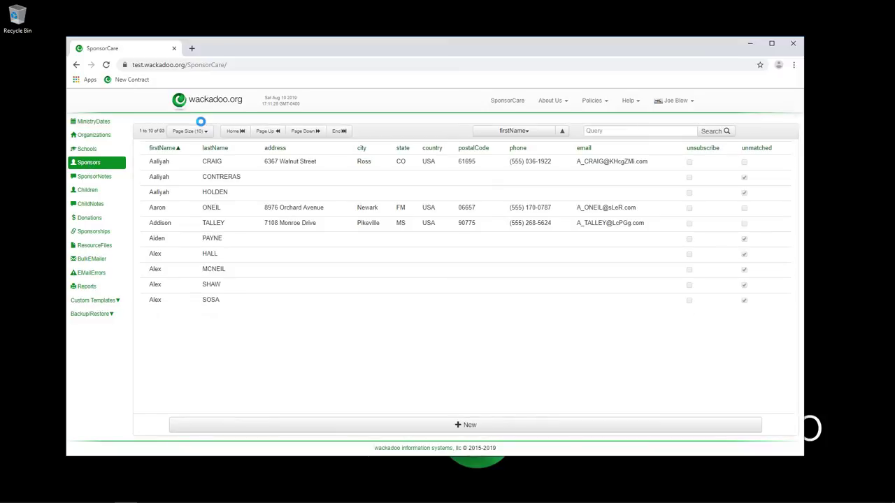